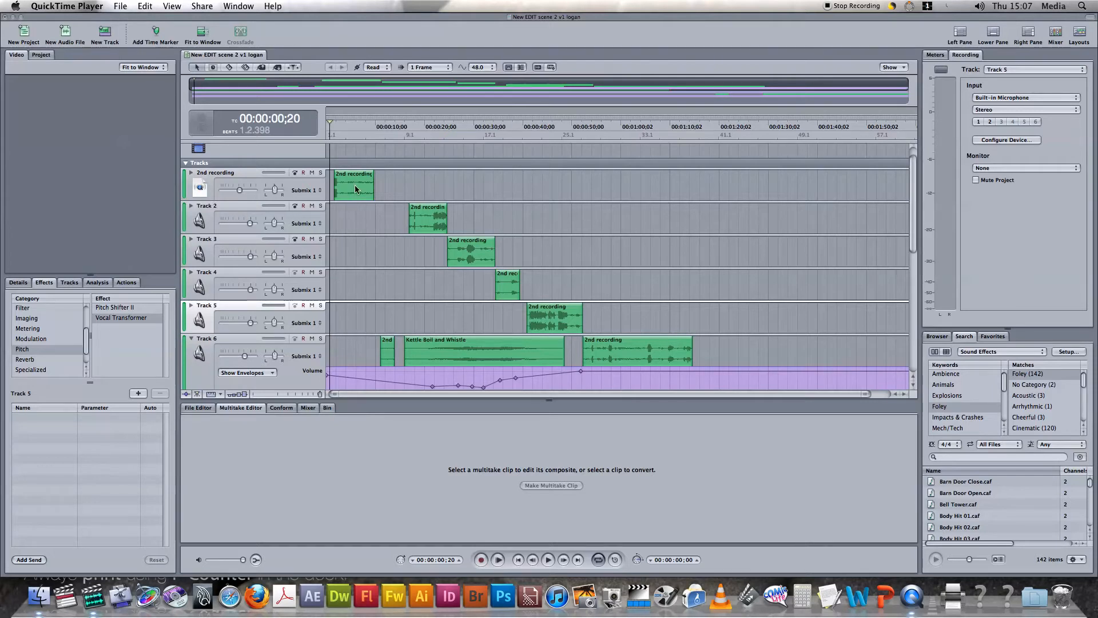
# Add another Pitch Shifter II effect to the 2nd recording track, accepting the duplicate in the effect chain
pyautogui.click(392, 181)
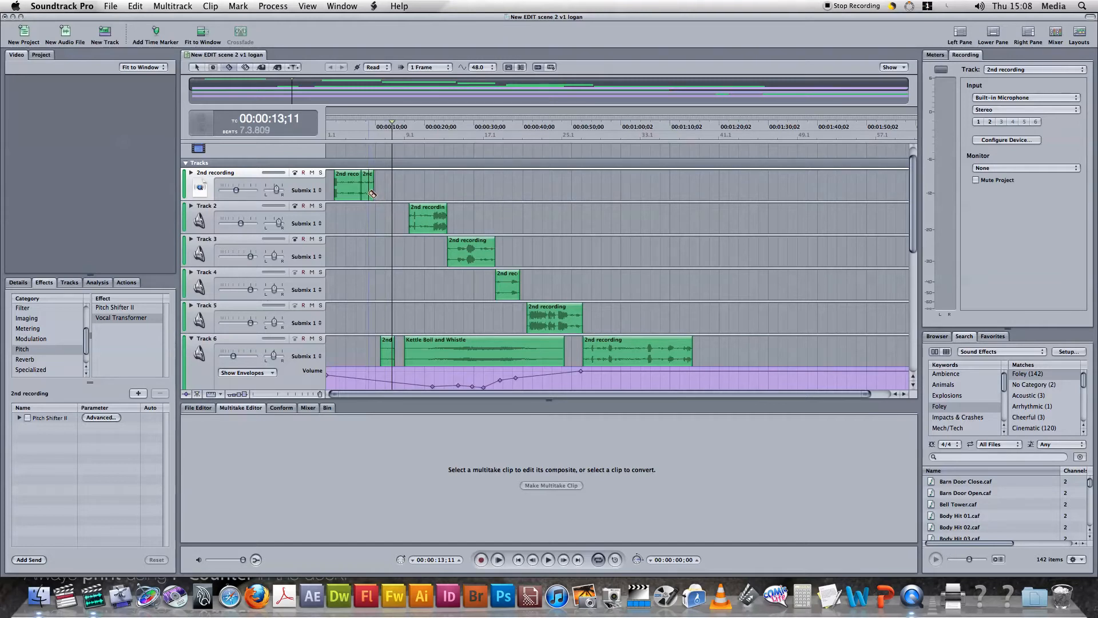
pyautogui.click(368, 194)
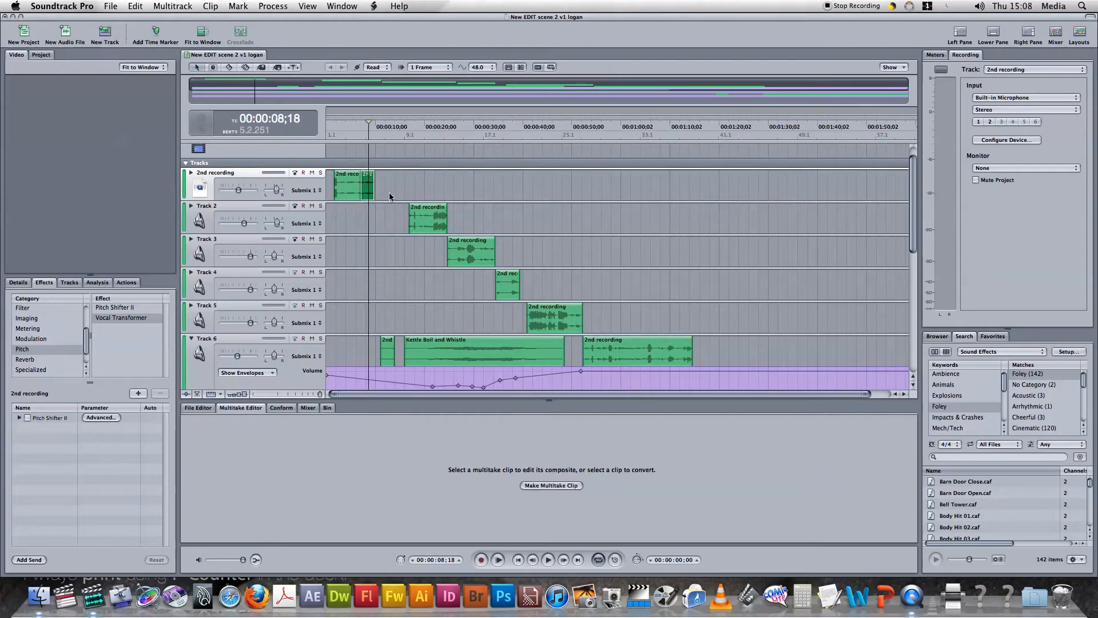
pyautogui.click(385, 195)
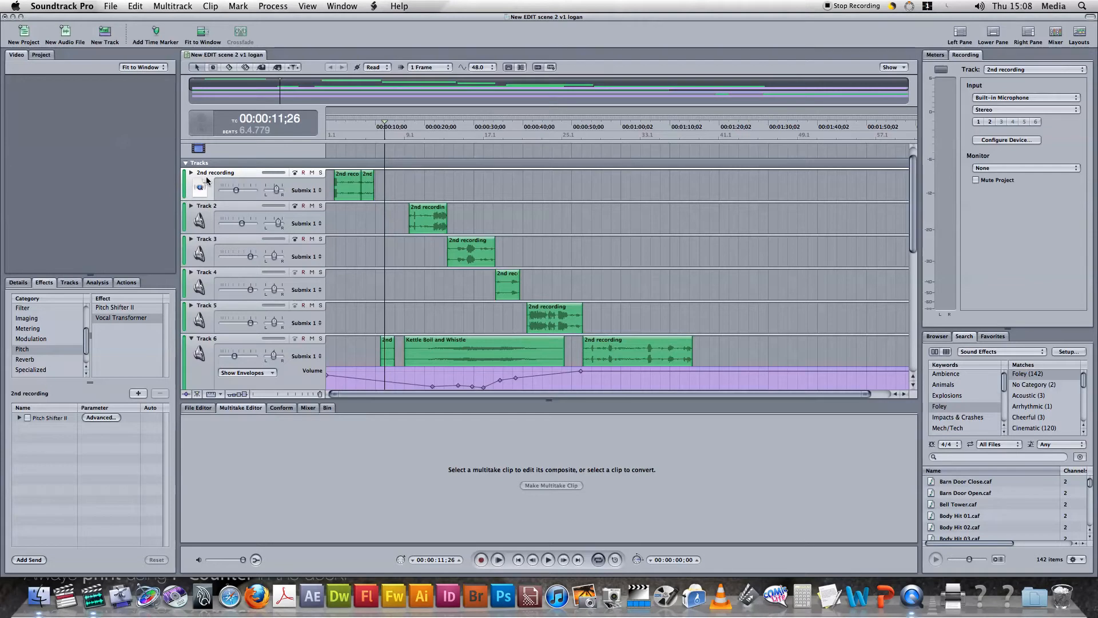
pyautogui.click(122, 309)
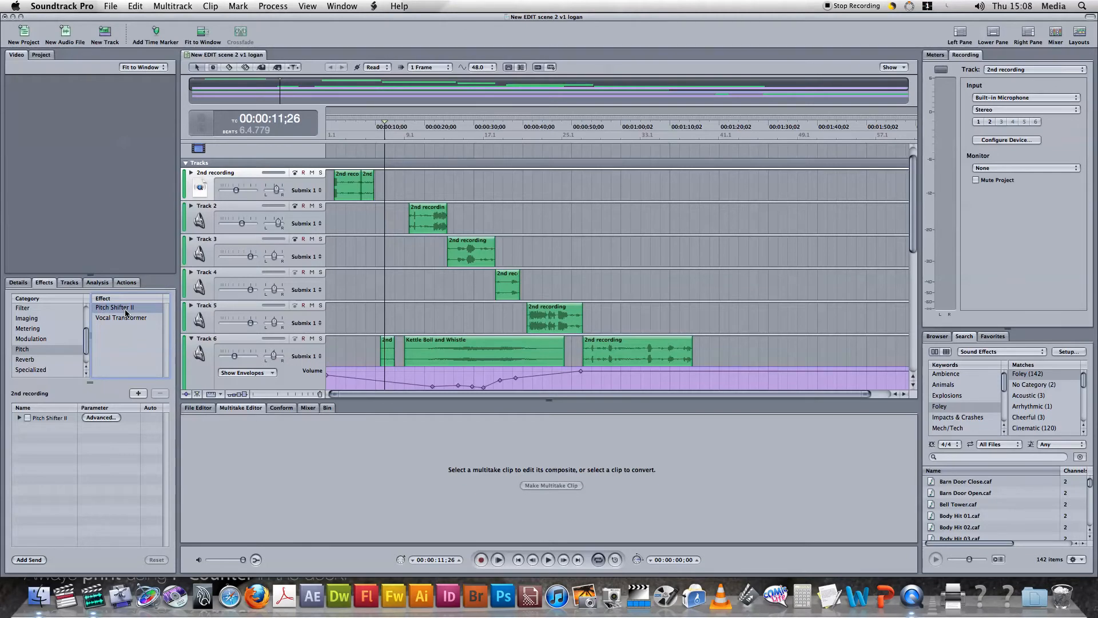
pyautogui.doubleClick(126, 311)
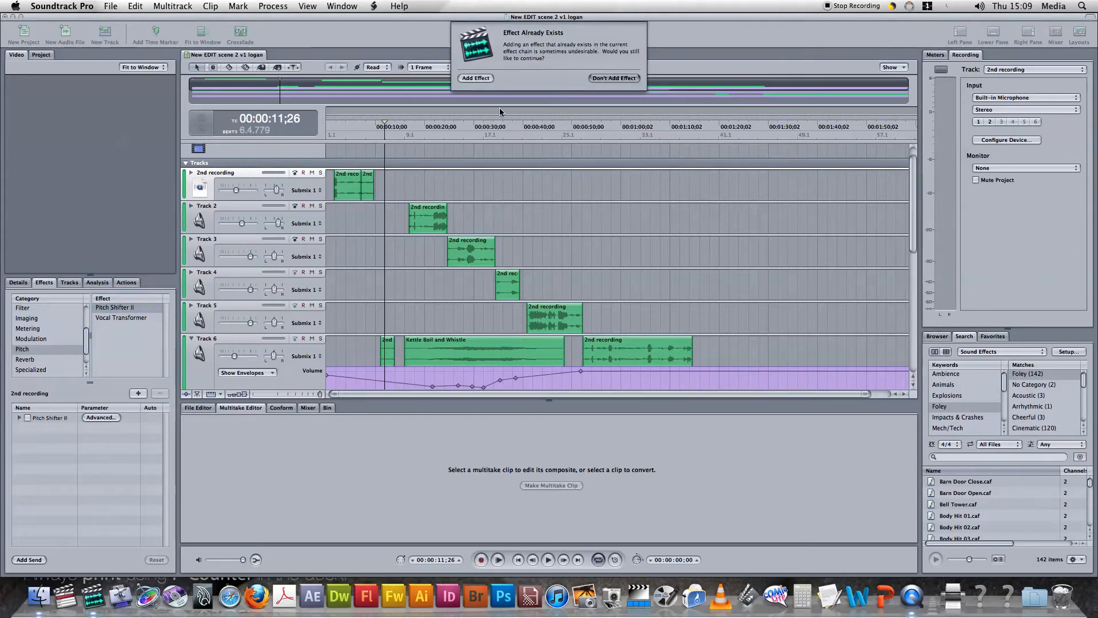
pyautogui.click(475, 77)
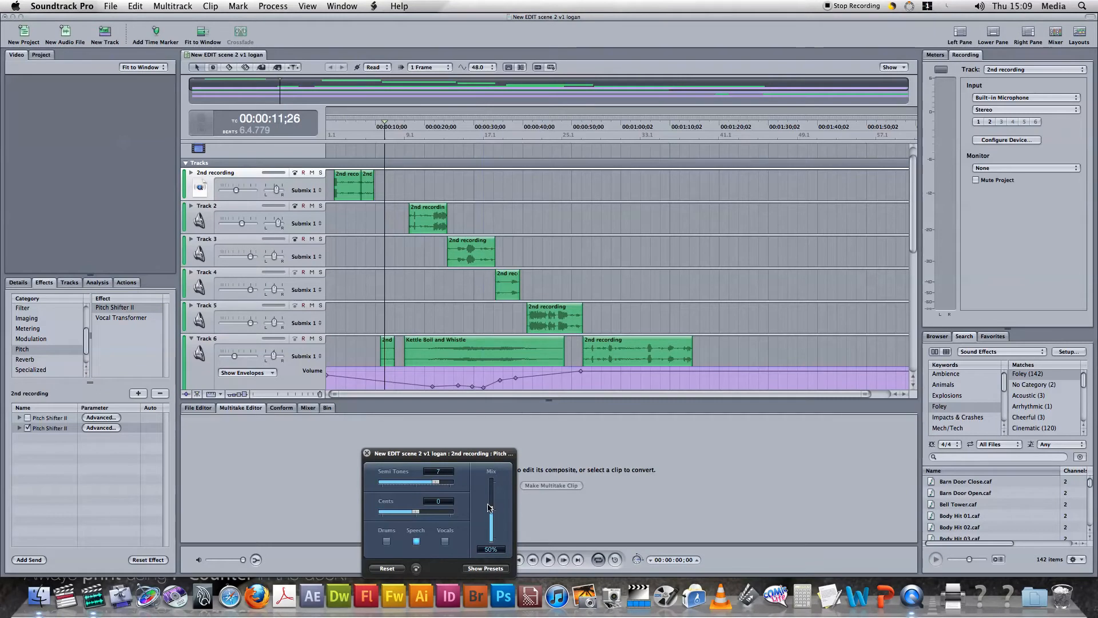
# Set the new pitch shifter's Mix to 100%, Semi Tones to 12 and Cents to 50, and start playback
pyautogui.moveTo(492, 511); pyautogui.dragTo(461, 514)
pyautogui.press('space')
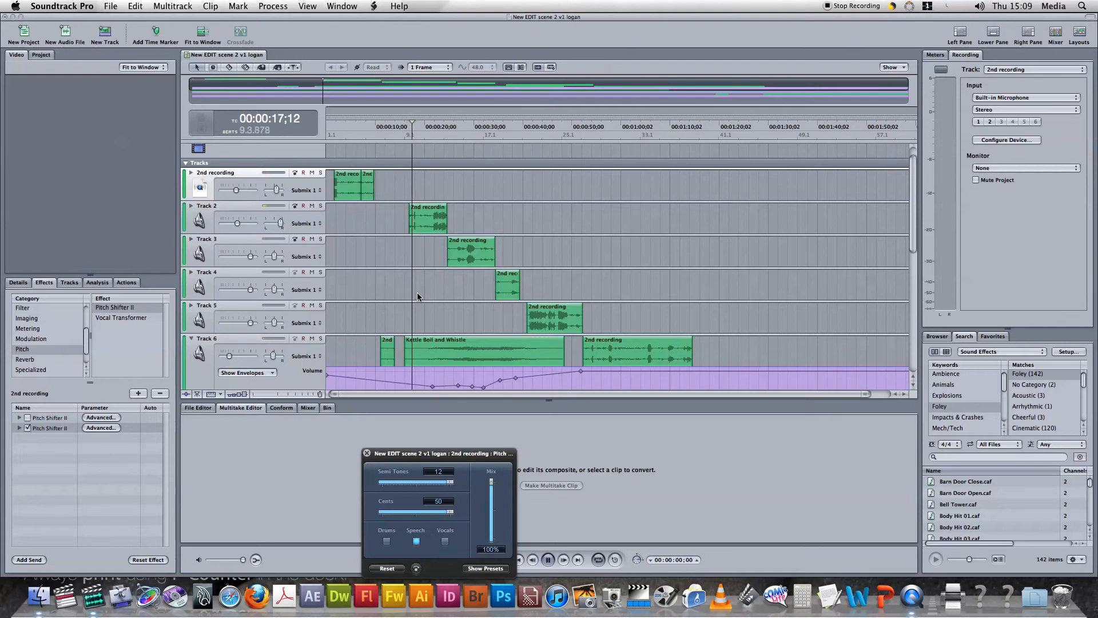
# Lower the pitch shifter's Semi Tones to -12 and Cents to -50, and replay the timeline from the start
pyautogui.moveTo(450, 482); pyautogui.dragTo(377, 485)
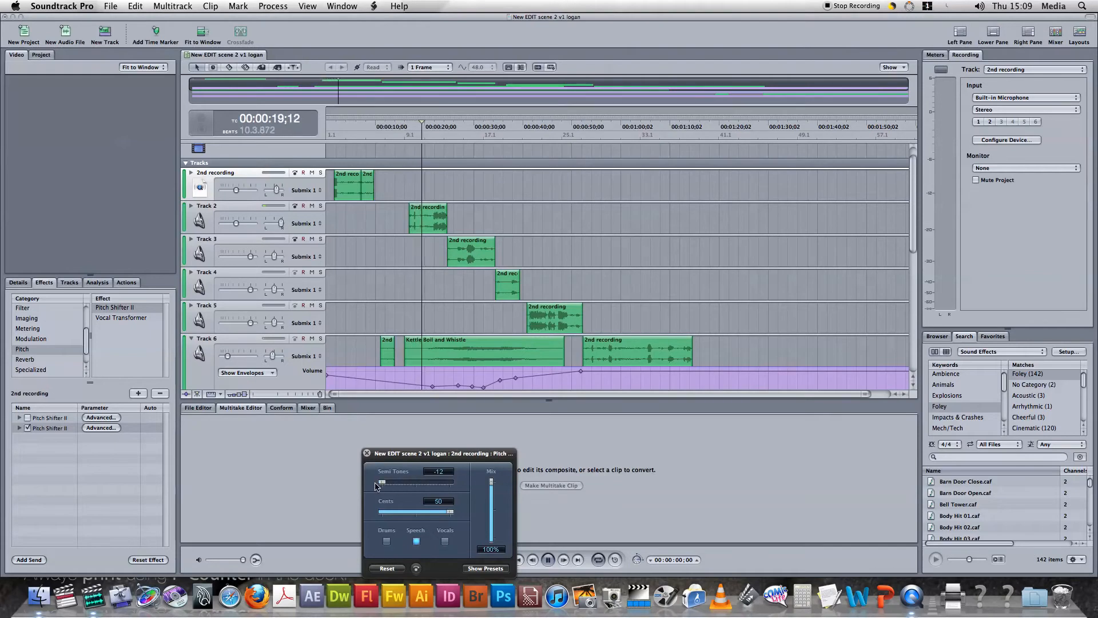
pyautogui.moveTo(451, 511); pyautogui.dragTo(369, 517)
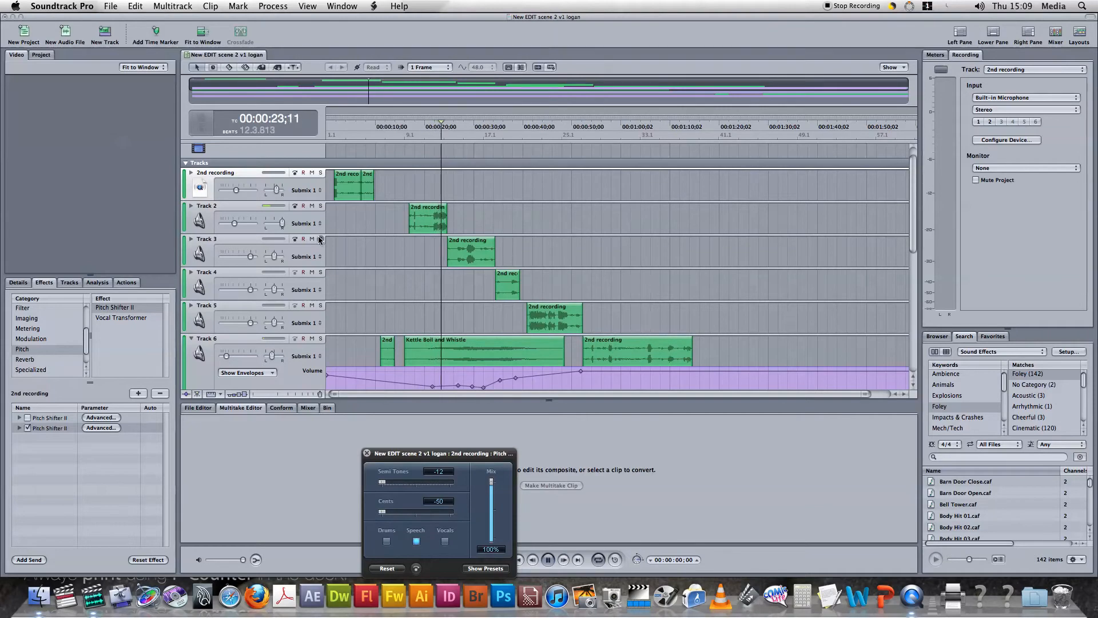
pyautogui.press('space')
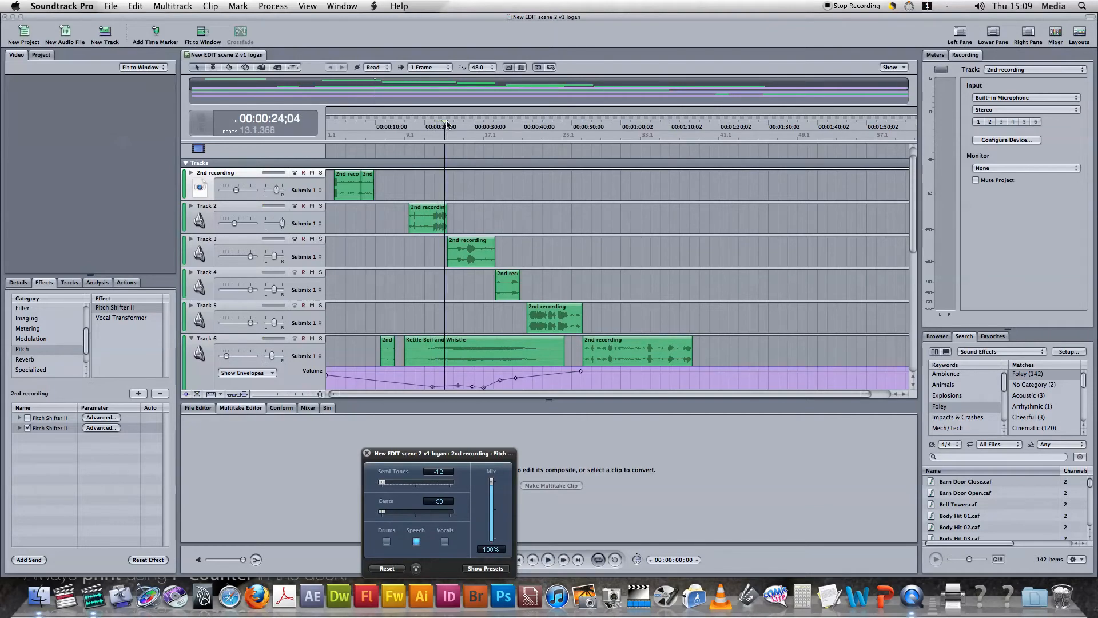
pyautogui.moveTo(444, 124); pyautogui.dragTo(327, 126)
pyautogui.press('space')
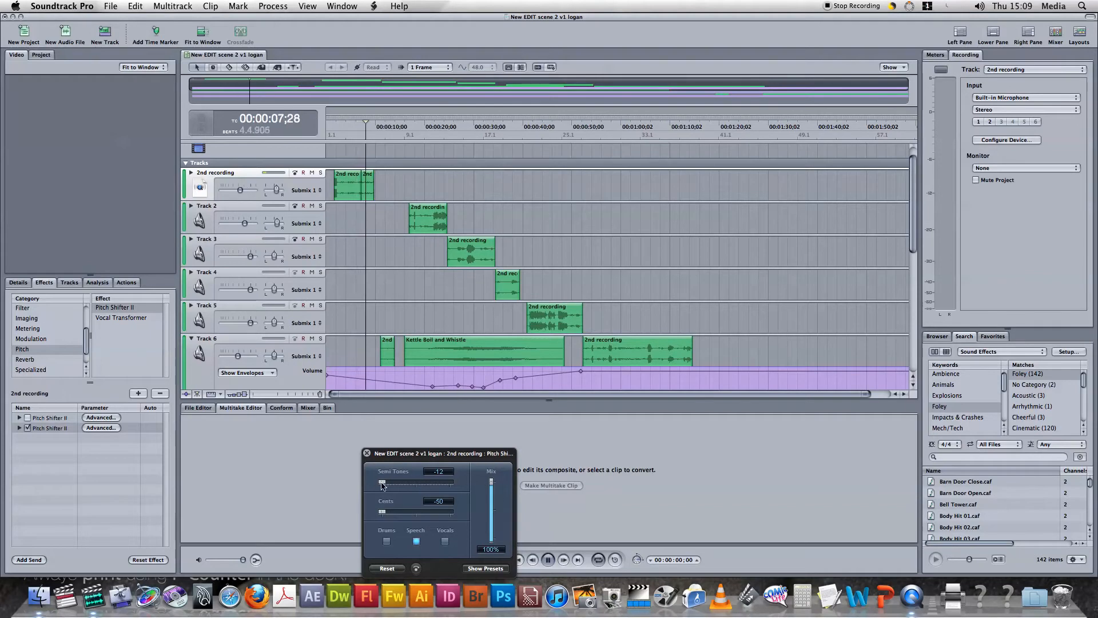
# Set the pitch shifter's Semi Tones to 2 and Cents to 0, close its settings and stop playback
pyautogui.moveTo(382, 482); pyautogui.dragTo(462, 482)
pyautogui.moveTo(382, 513); pyautogui.dragTo(424, 486)
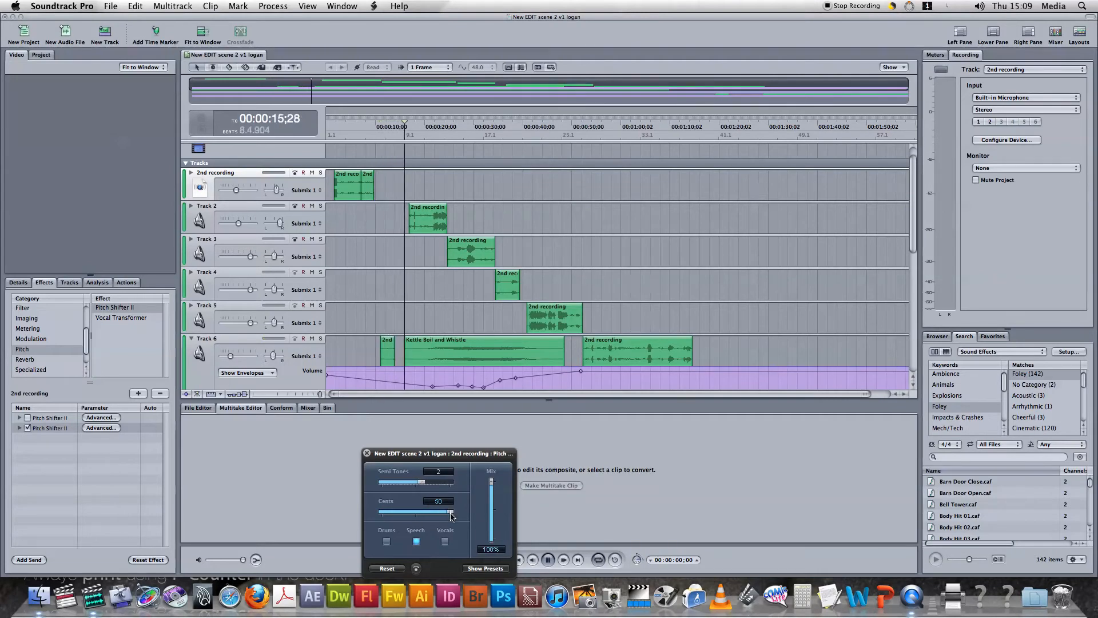
pyautogui.moveTo(450, 512); pyautogui.dragTo(417, 517)
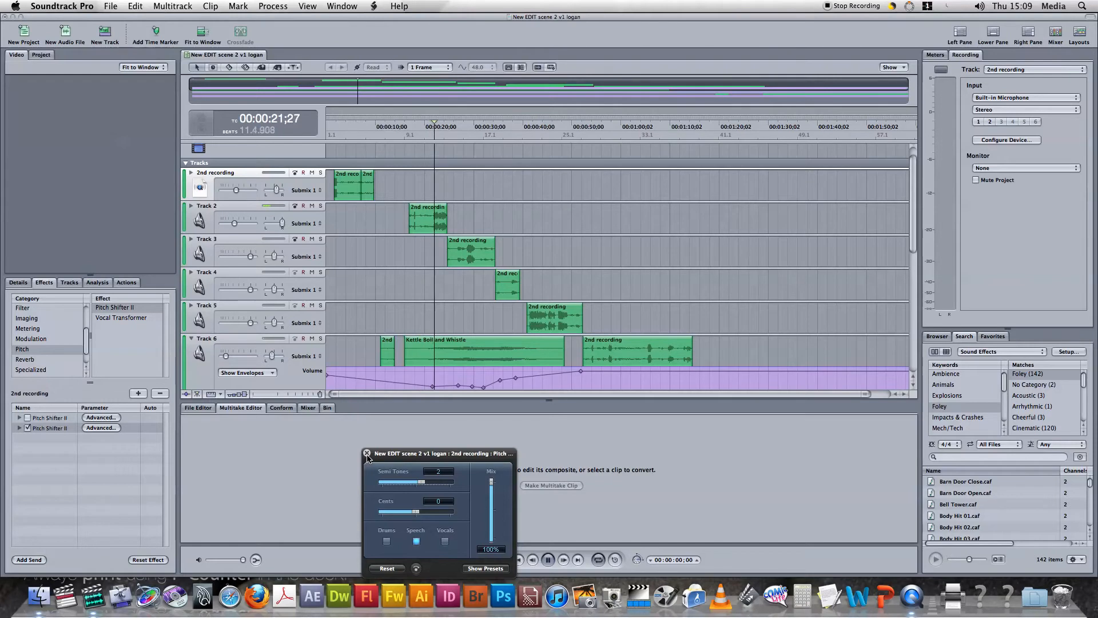
pyautogui.click(367, 453)
pyautogui.press('space')
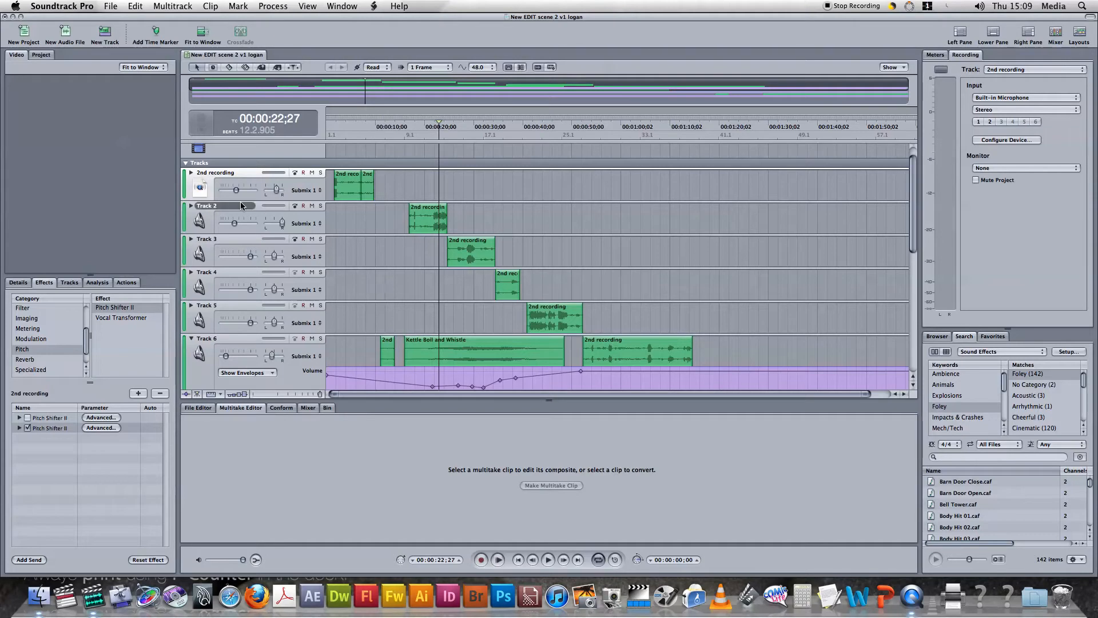
# Show the automation envelopes of the 2nd recording track and Track 2
pyautogui.click(191, 173)
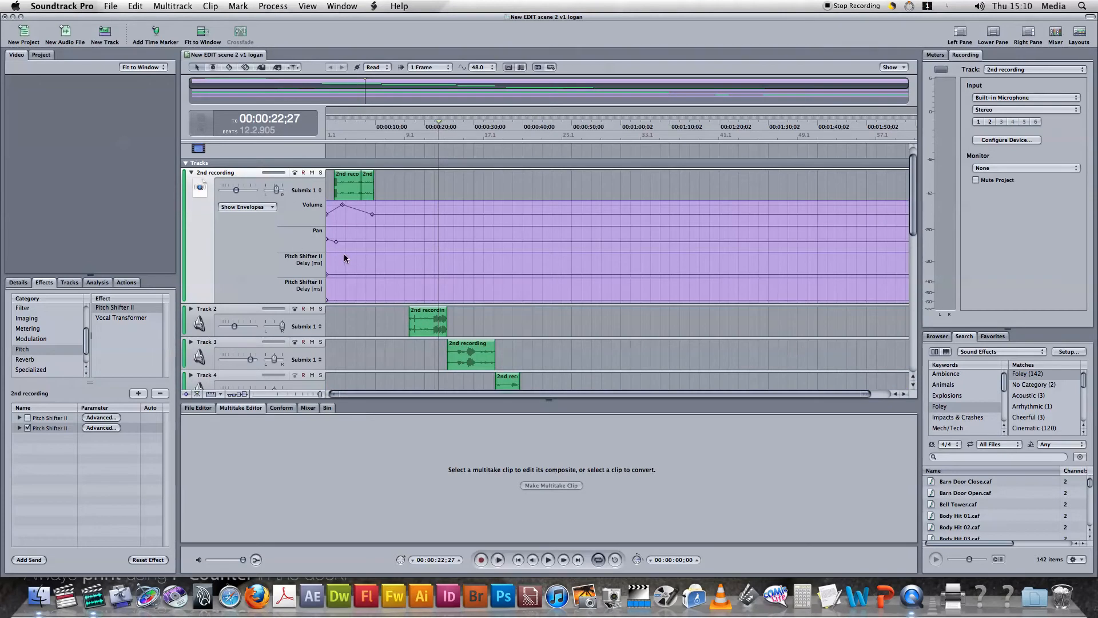
pyautogui.scroll(-3, 343, 246)
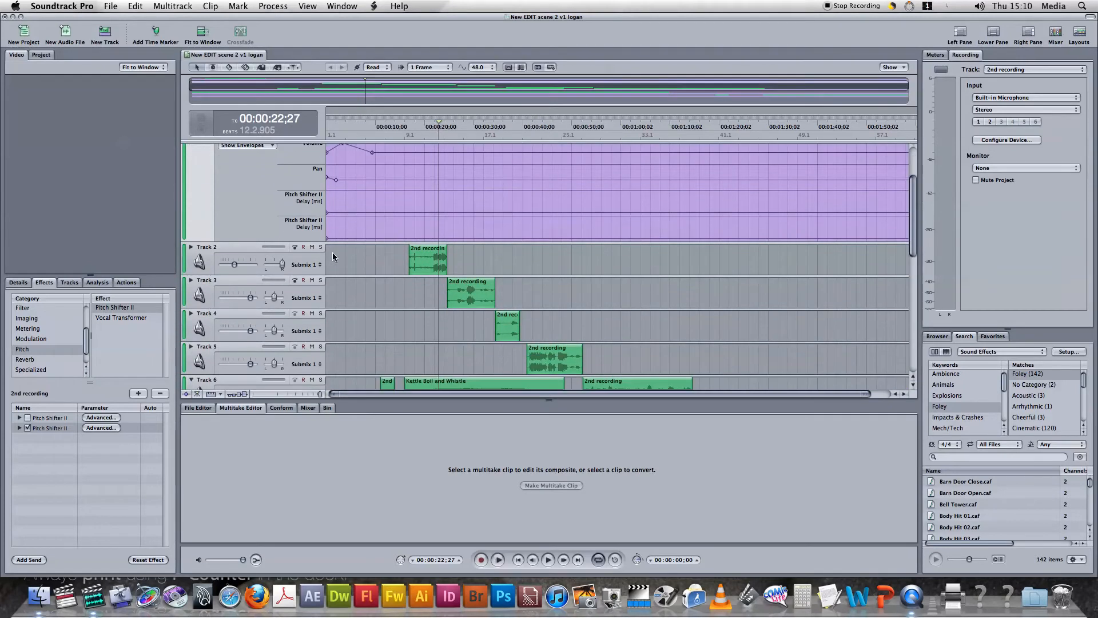
pyautogui.click(191, 247)
pyautogui.scroll(-2, 207, 256)
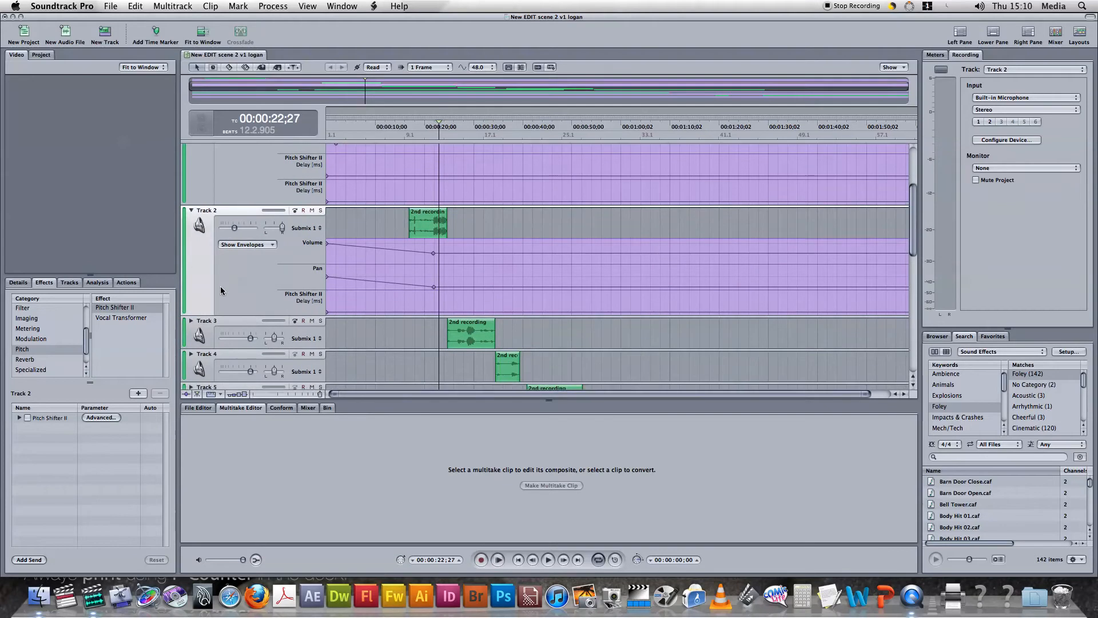
pyautogui.scroll(-3, 220, 286)
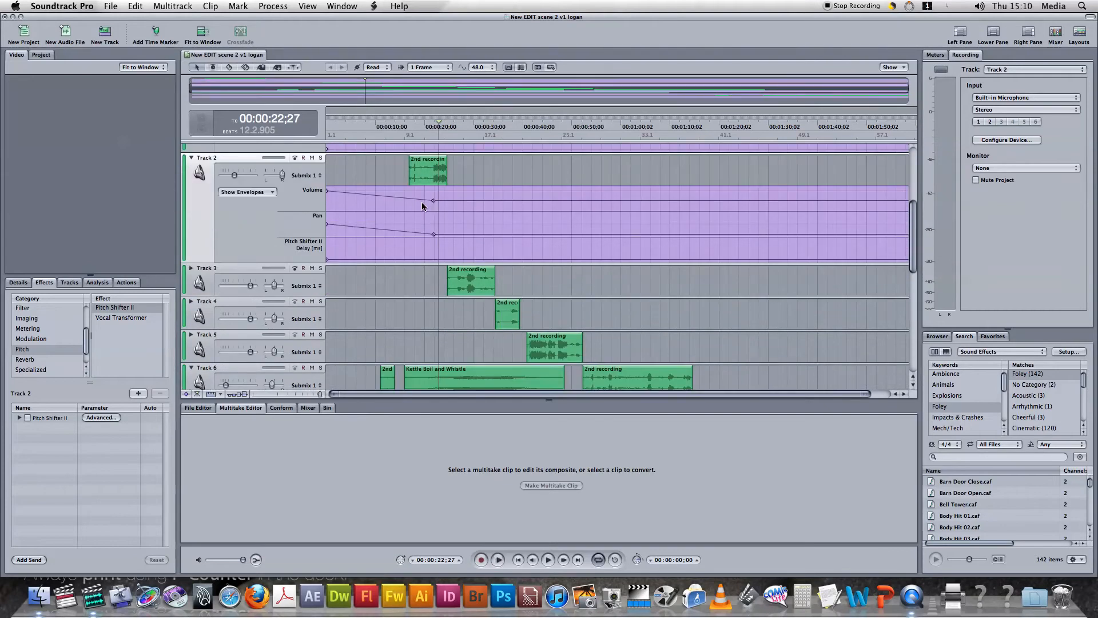
# Lower Track 2's second volume envelope point to about -24 dB and adjust its second pan point near the clip
pyautogui.moveTo(434, 201)
pyautogui.mouseDown()
pyautogui.moveTo(435, 214)
pyautogui.moveTo(434, 193)
pyautogui.moveTo(435, 204)
pyautogui.moveTo(409, 208)
pyautogui.moveTo(445, 205)
pyautogui.moveTo(423, 191)
pyautogui.moveTo(428, 212)
pyautogui.moveTo(440, 190)
pyautogui.moveTo(431, 207)
pyautogui.mouseUp()
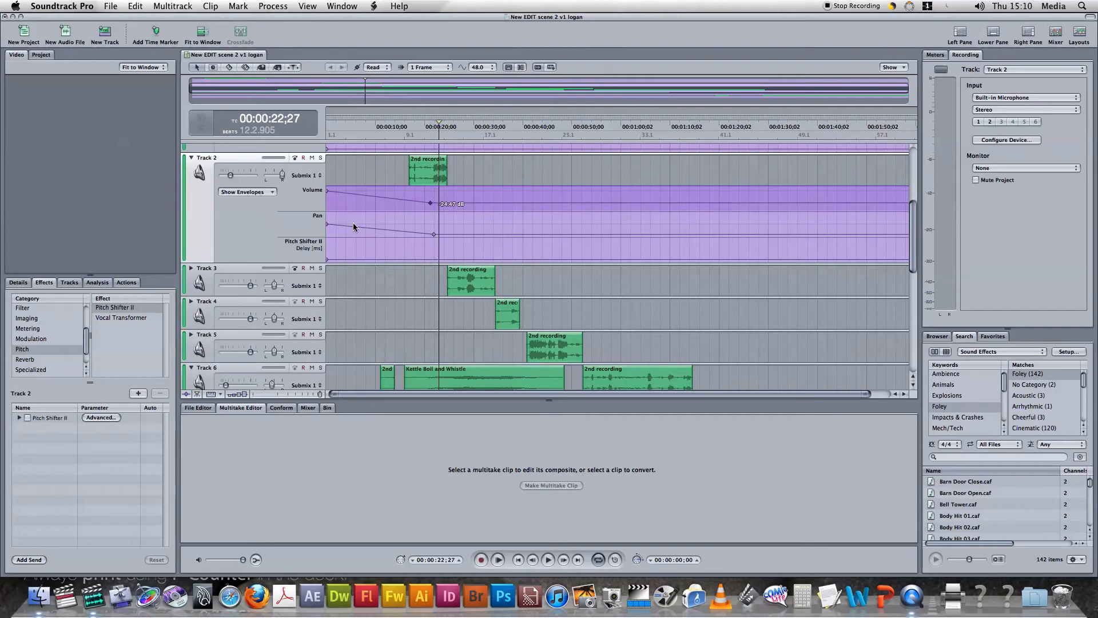
pyautogui.click(434, 234)
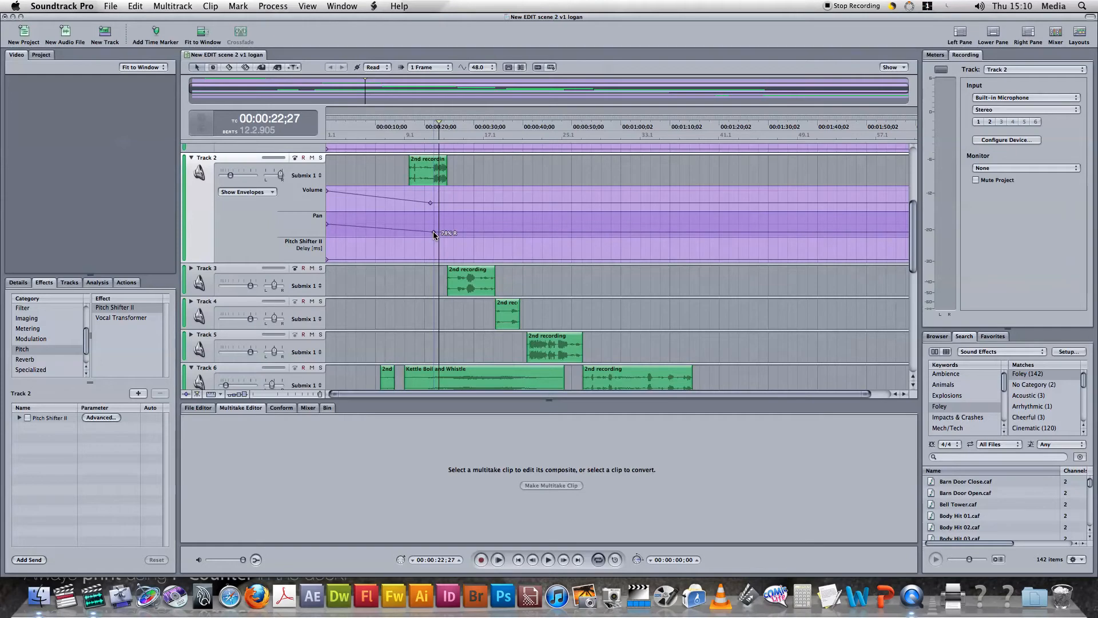
pyautogui.moveTo(435, 235)
pyautogui.mouseDown()
pyautogui.moveTo(434, 217)
pyautogui.moveTo(436, 234)
pyautogui.mouseUp()
# Add the Soundtrack Pro Reverb effect to Track 2
pyautogui.scroll(-3, 389, 269)
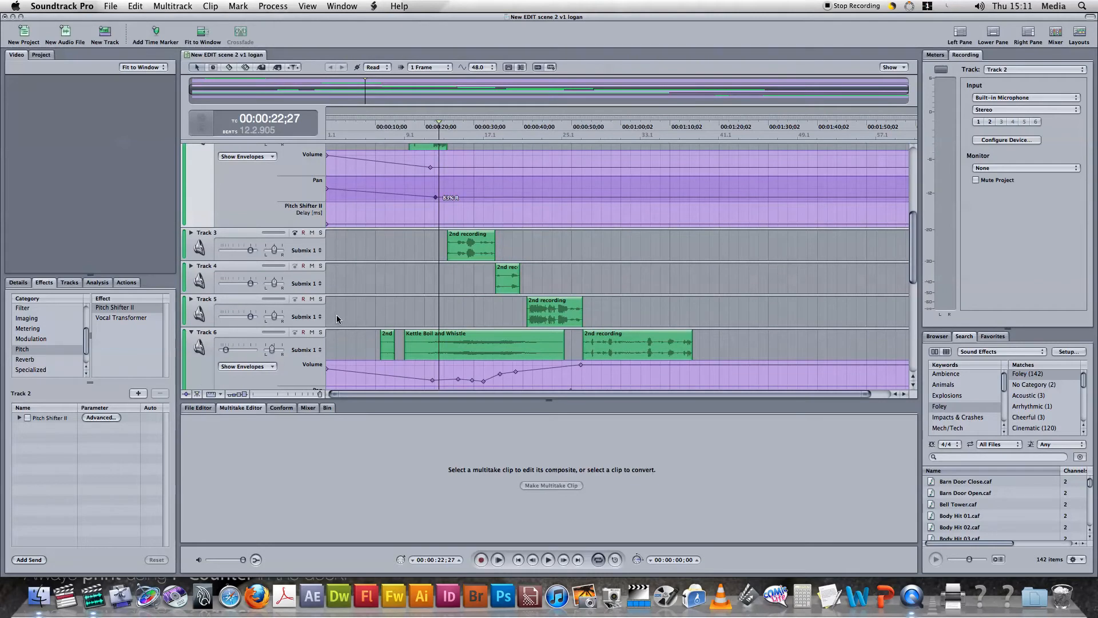
pyautogui.click(45, 360)
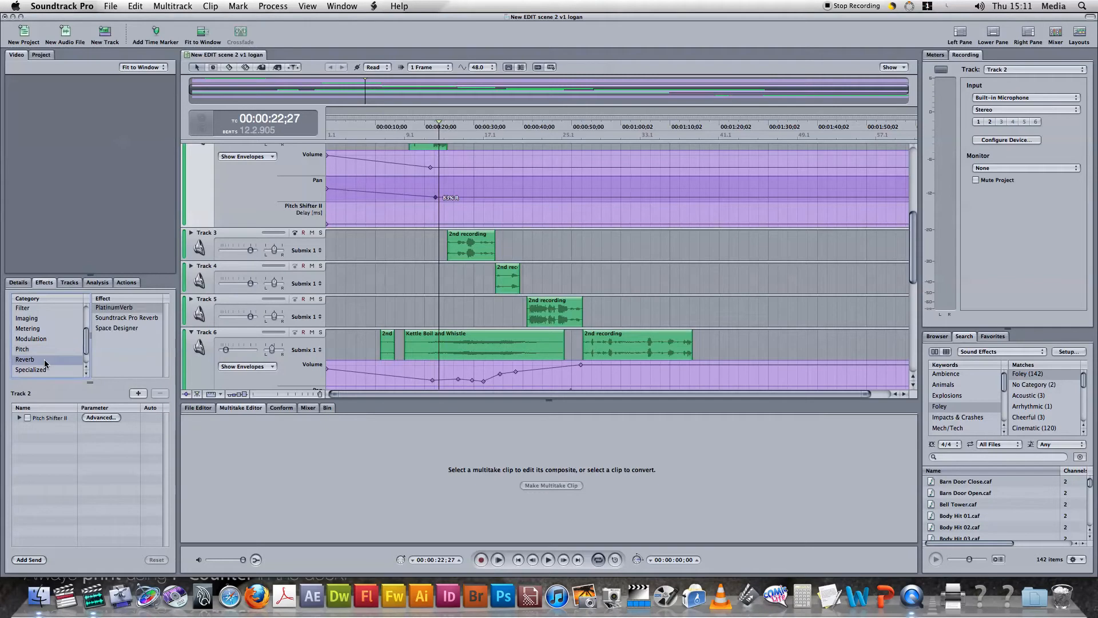
pyautogui.click(141, 319)
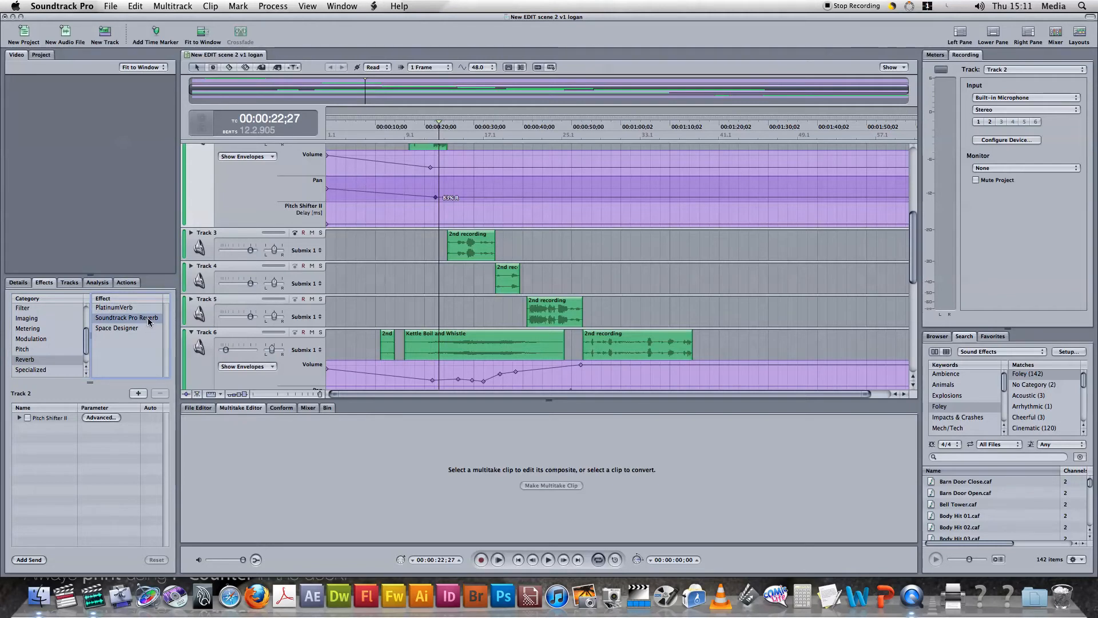
pyautogui.doubleClick(149, 322)
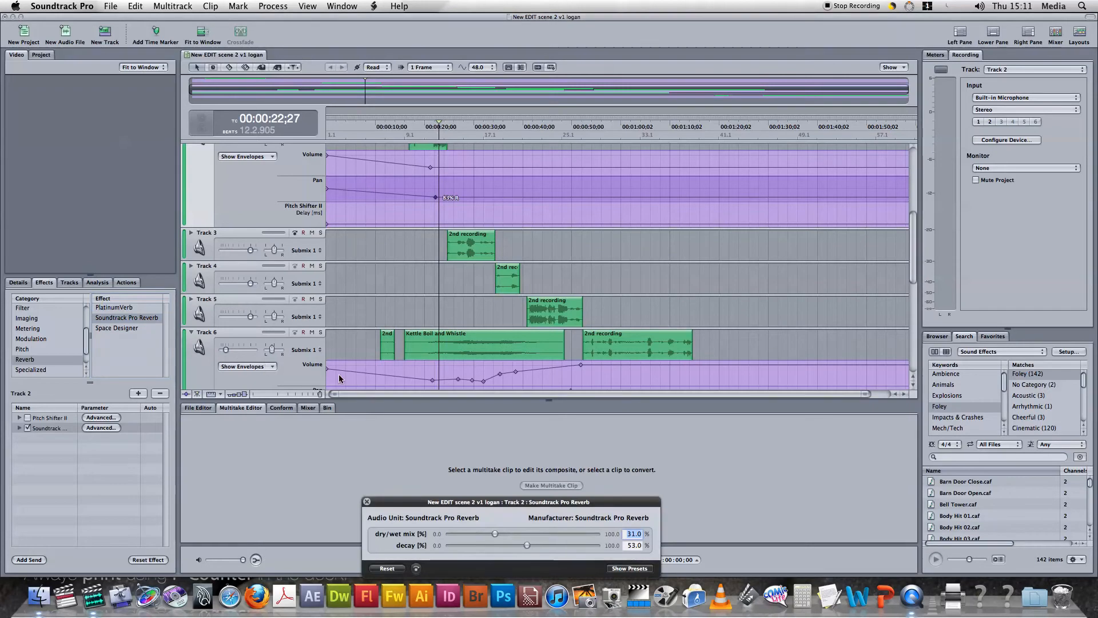
# Raise the Track 2 reverb's dry/wet mix, set its decay to 89.1% and play back the result
pyautogui.scroll(5, 445, 328)
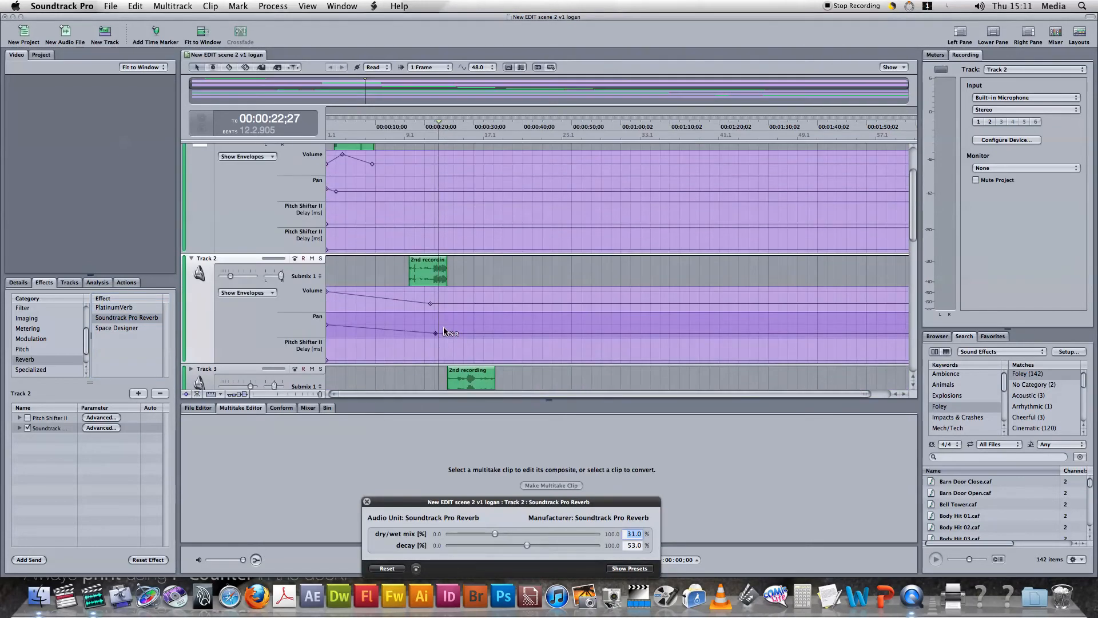
pyautogui.scroll(-5, 441, 343)
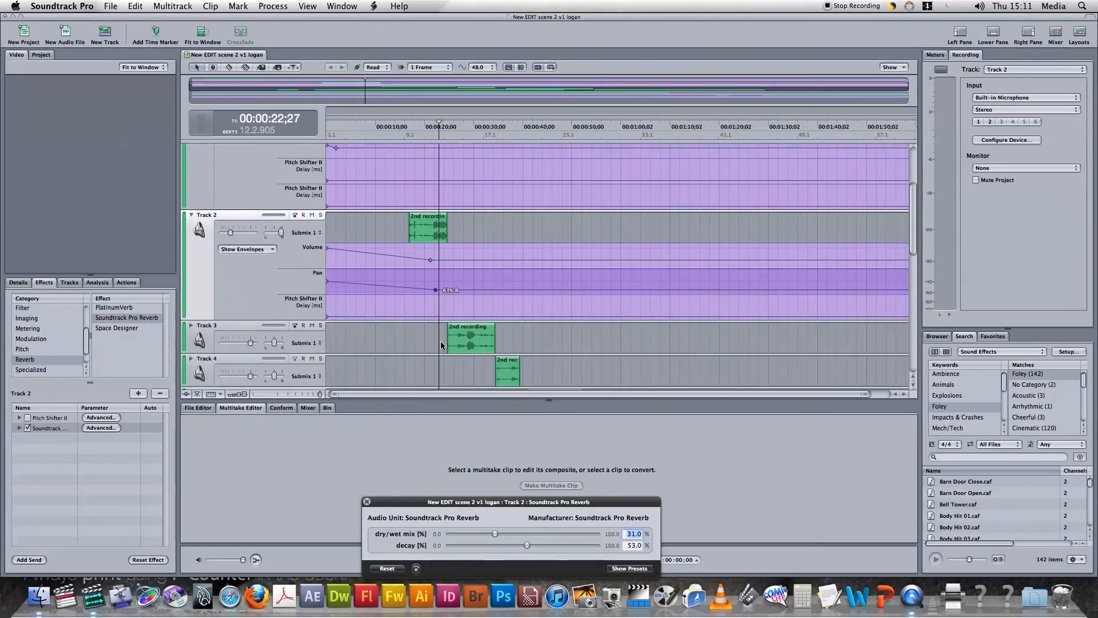
pyautogui.scroll(-2, 440, 342)
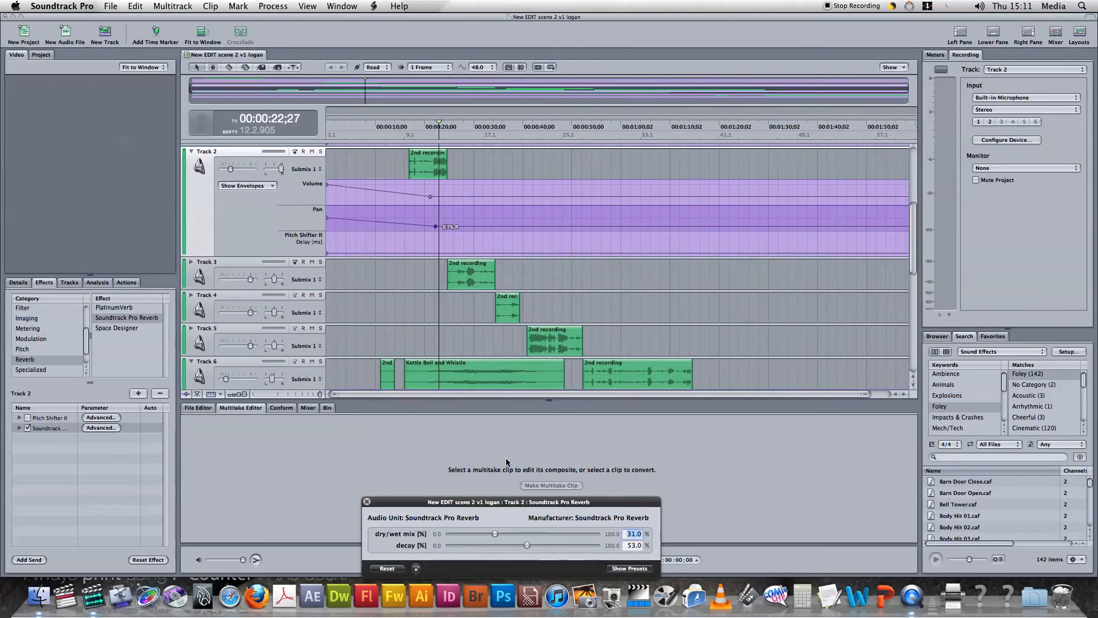
pyautogui.moveTo(495, 533); pyautogui.dragTo(580, 545)
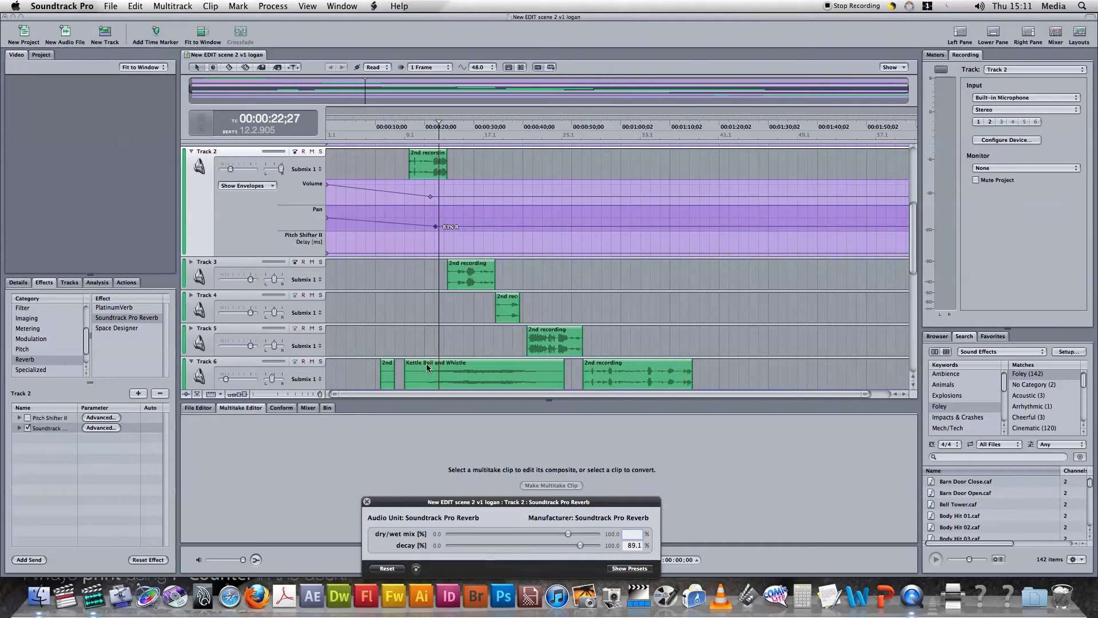
pyautogui.click(437, 328)
pyautogui.press('space')
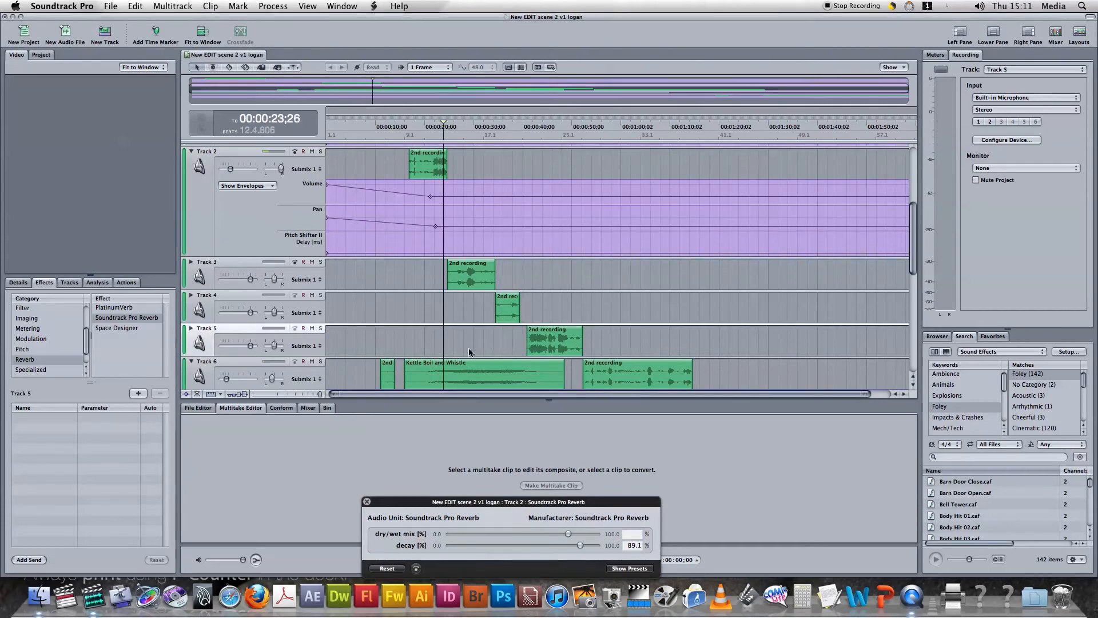
pyautogui.press('space')
pyautogui.press('space')
# Set the Track 2 reverb's dry/wet mix to 86% and decay to 94.2%, and audition the clip
pyautogui.moveTo(569, 534); pyautogui.dragTo(588, 547)
pyautogui.click(371, 337)
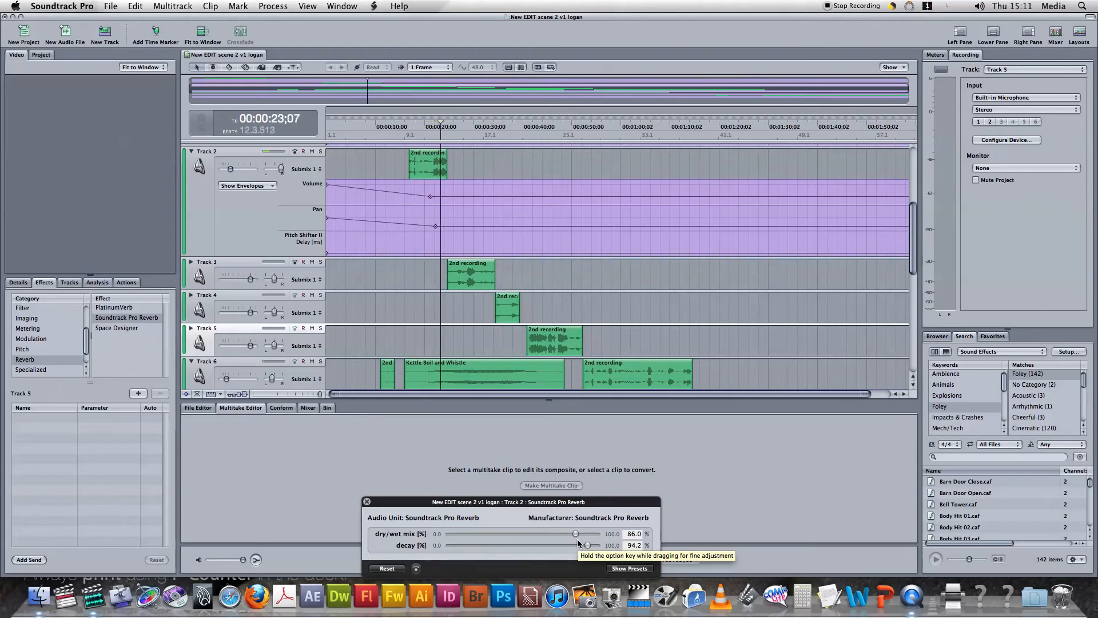
pyautogui.press('space')
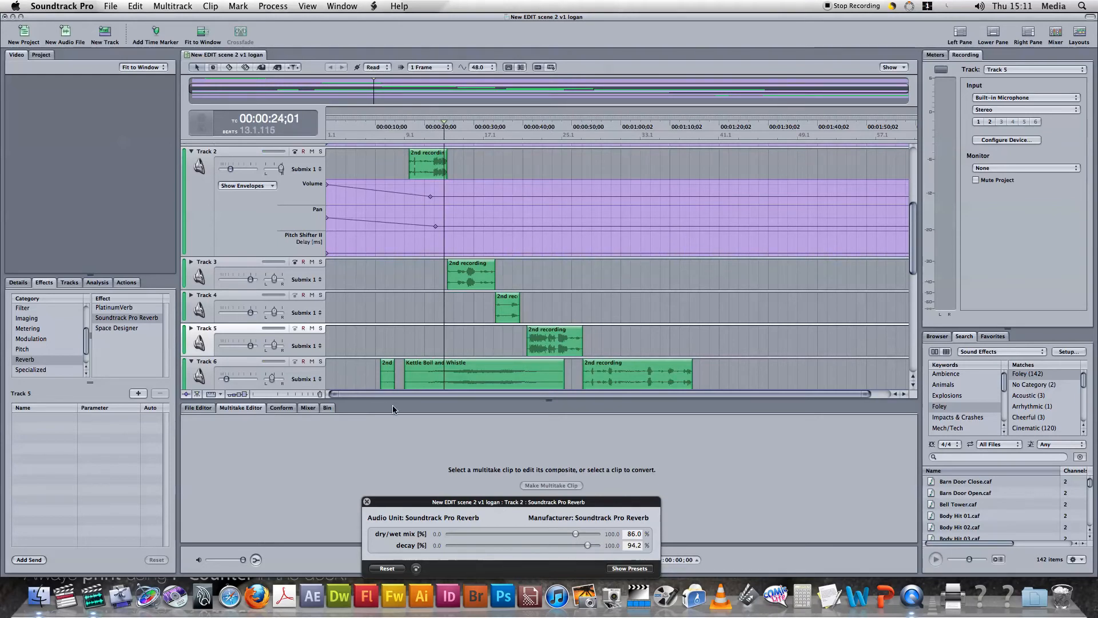
# Show the automation envelopes of Track 3
pyautogui.scroll(5, 265, 234)
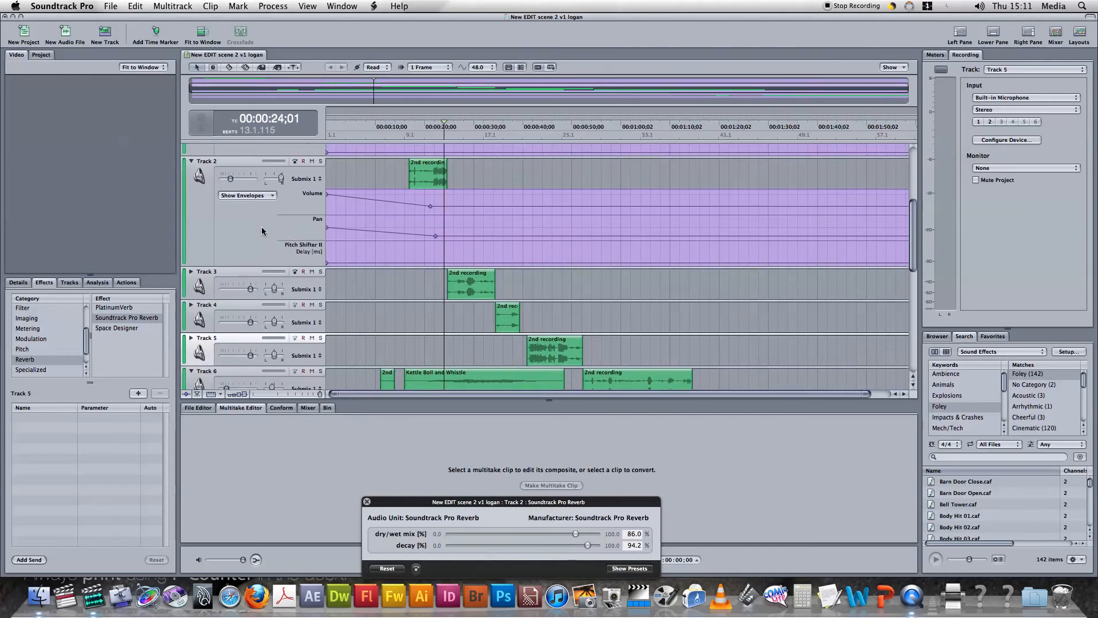
pyautogui.scroll(-8, 263, 230)
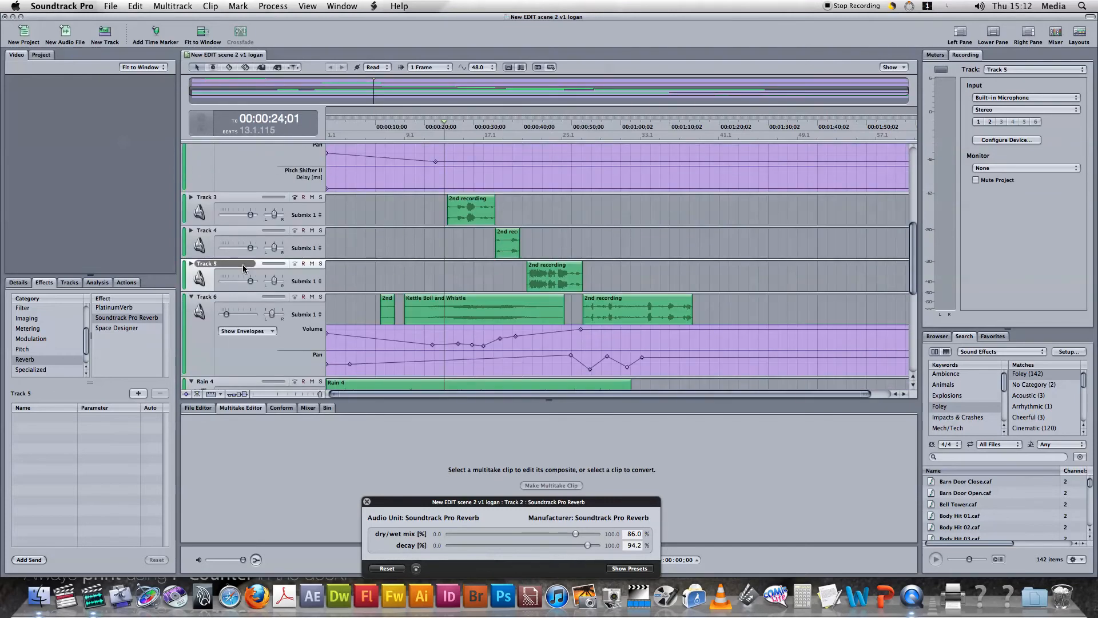
pyautogui.scroll(5, 245, 264)
pyautogui.scroll(-4, 259, 280)
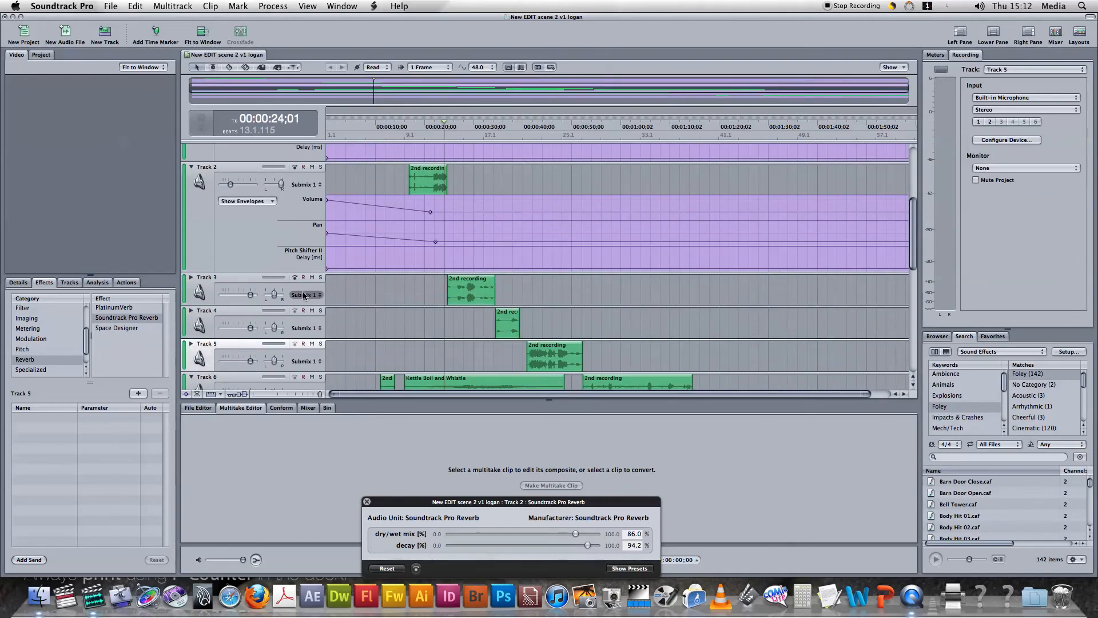
pyautogui.click(191, 277)
pyautogui.scroll(-6, 246, 311)
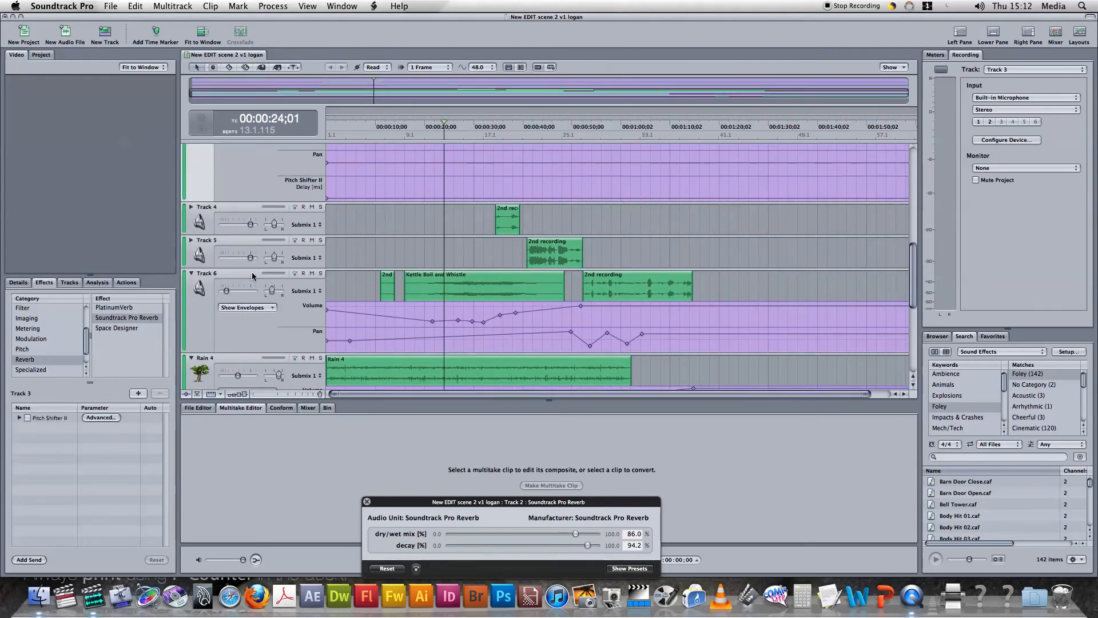
# Add the Soundtrack Pro Reverb effect to Track 3 with dry/wet mix 88.7% and decay 86%, and audition the clip
pyautogui.scroll(3, 264, 236)
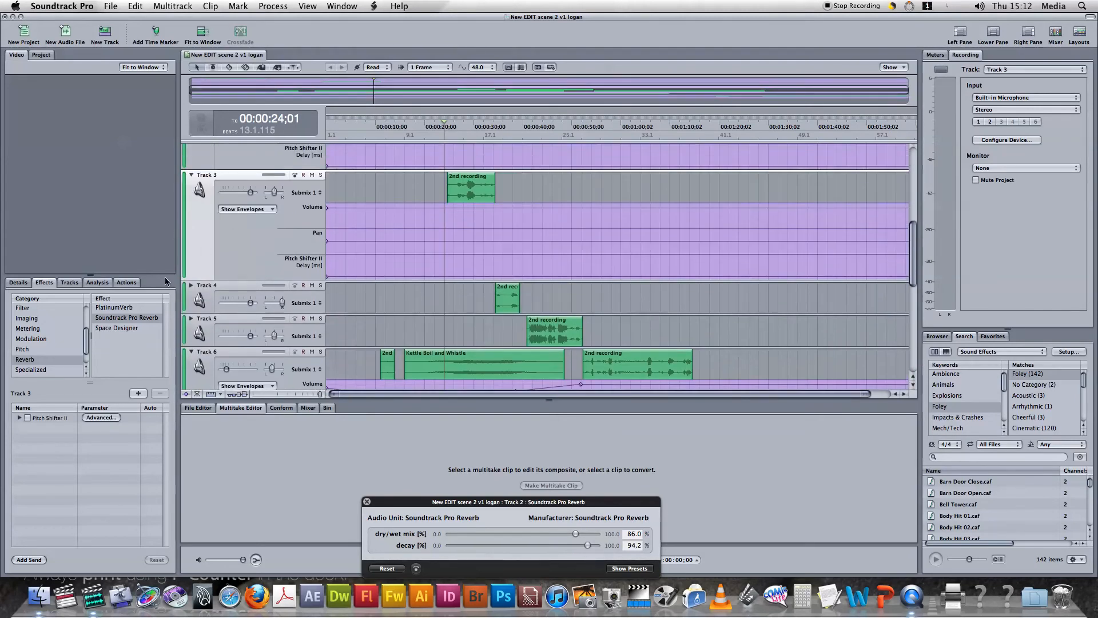
pyautogui.doubleClick(135, 317)
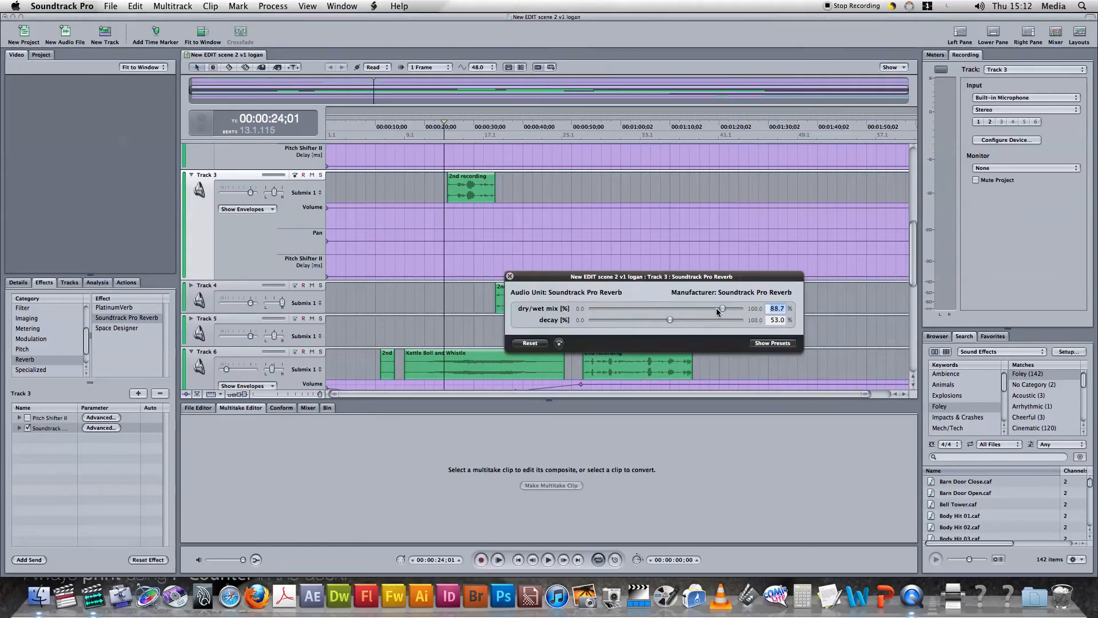
pyautogui.moveTo(670, 321); pyautogui.dragTo(723, 354)
pyautogui.click(431, 177)
pyautogui.press('space')
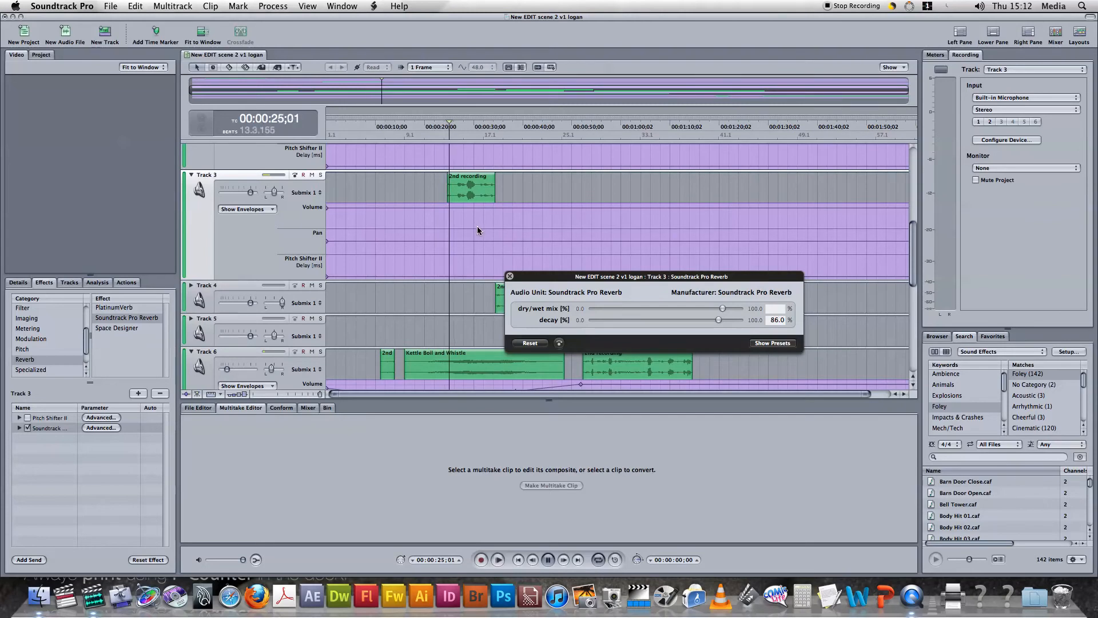
pyautogui.press('space')
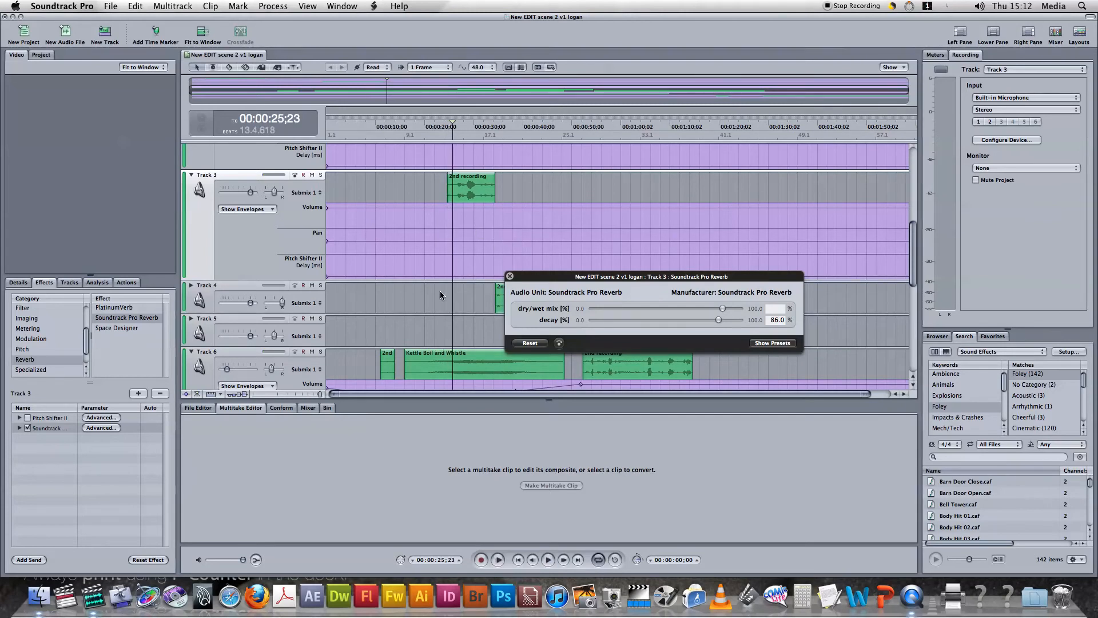
# Lower the Track 4 volume, and show and hide the track's envelopes
pyautogui.moveTo(251, 303); pyautogui.dragTo(233, 309)
pyautogui.click(192, 288)
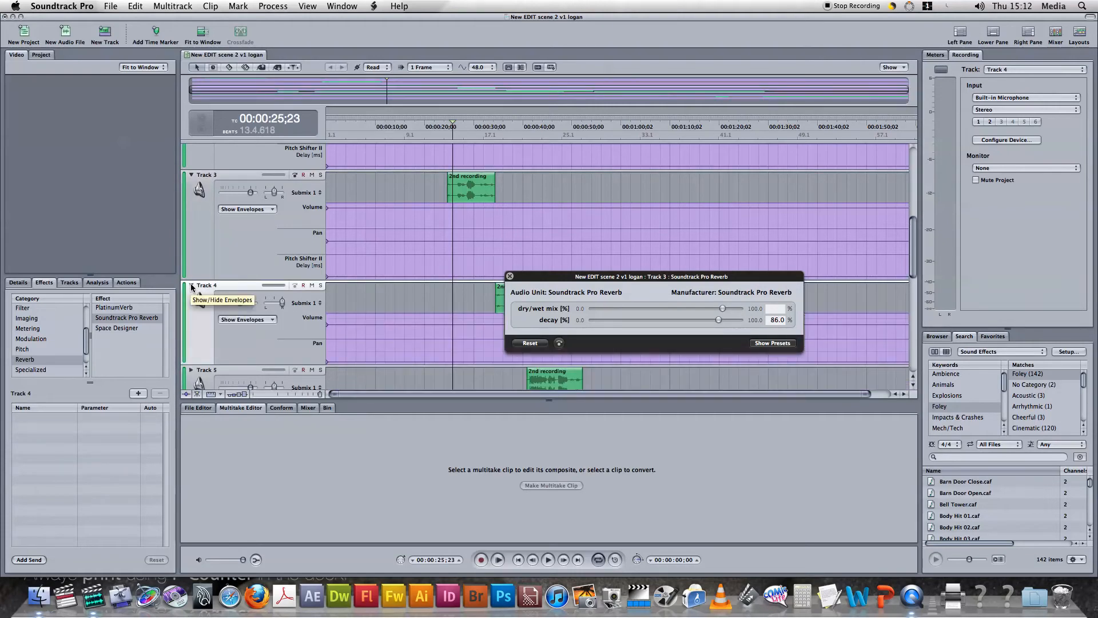
pyautogui.click(192, 287)
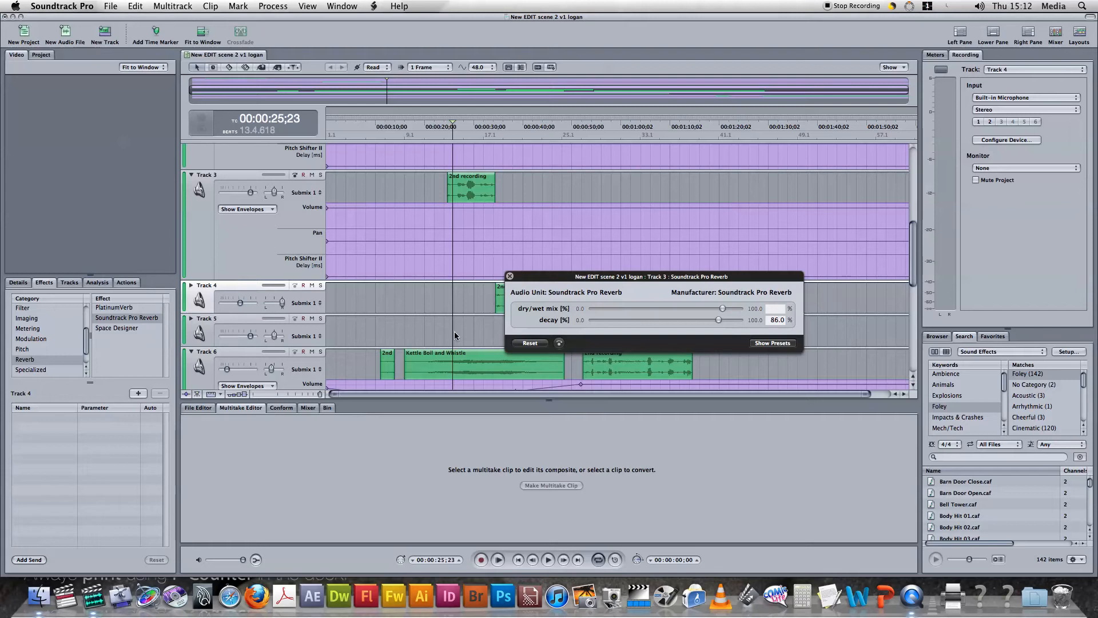
# Close the Track 3 reverb settings and save the project as a collected project
pyautogui.click(509, 277)
pyautogui.scroll(5, 359, 282)
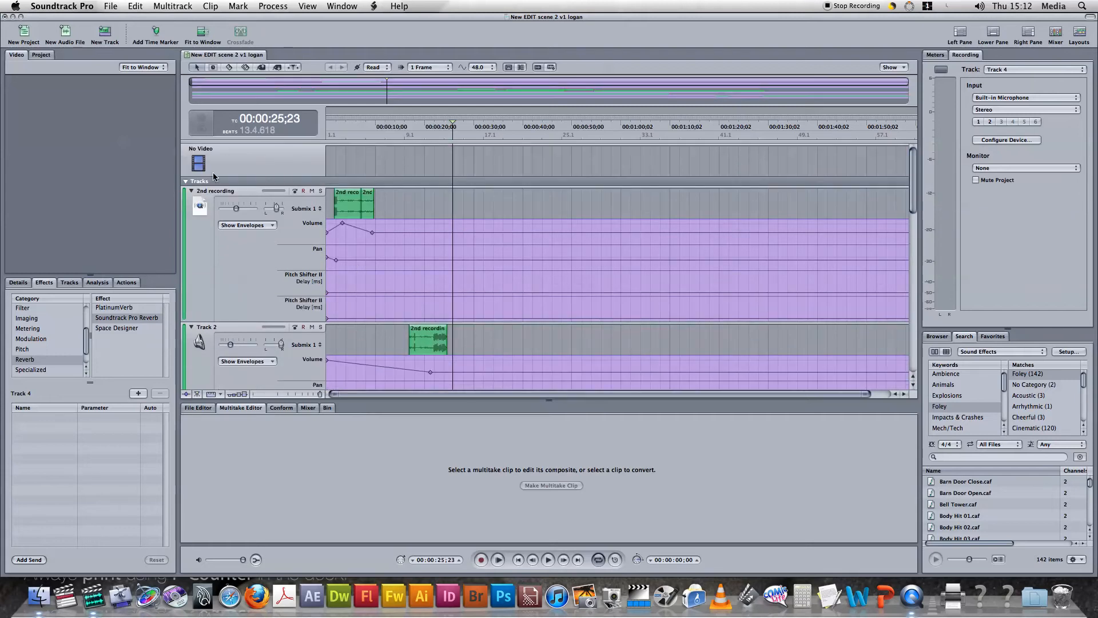
pyautogui.click(110, 6)
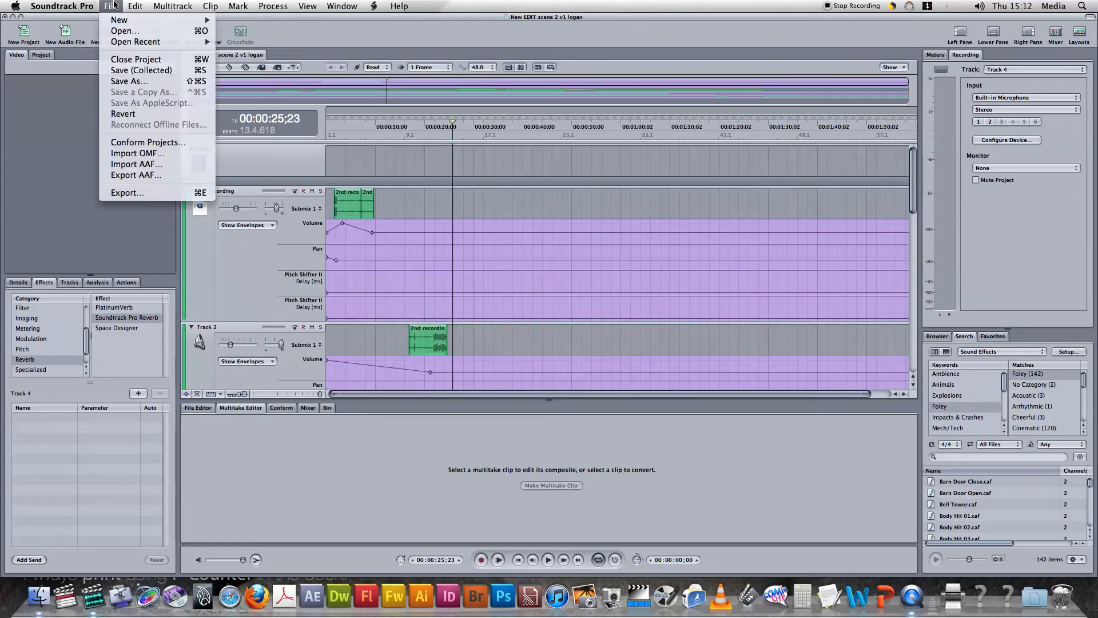
pyautogui.click(146, 73)
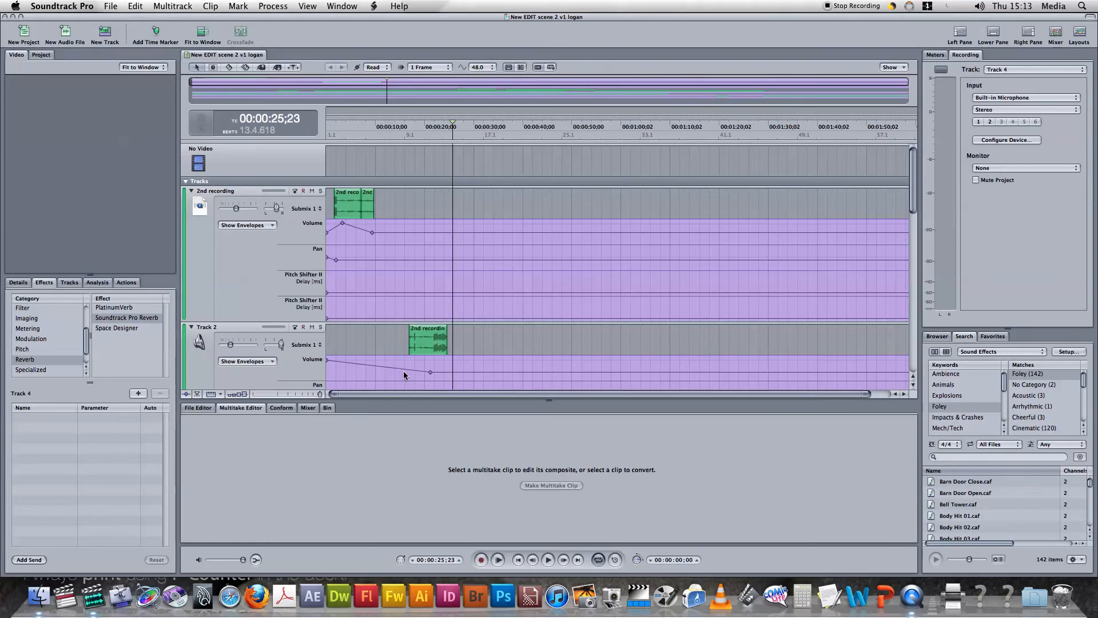
# Look over the clips and envelopes from Track 2 down to the Rain and Thunder tracks
pyautogui.scroll(-3, 407, 374)
pyautogui.scroll(-3, 400, 262)
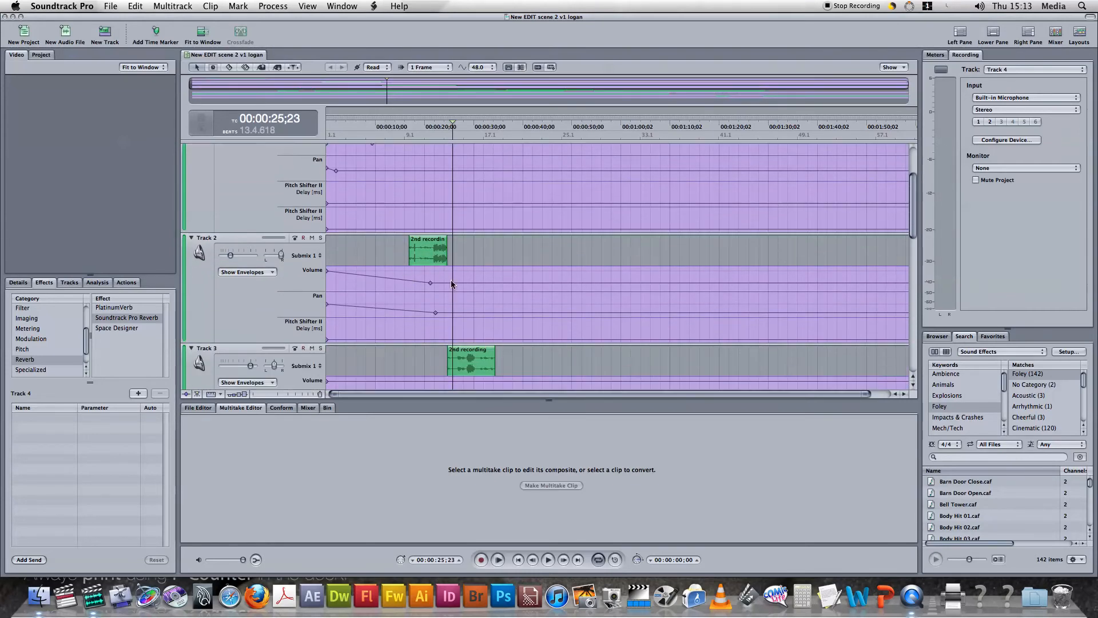
pyautogui.click(434, 261)
pyautogui.scroll(-10, 435, 262)
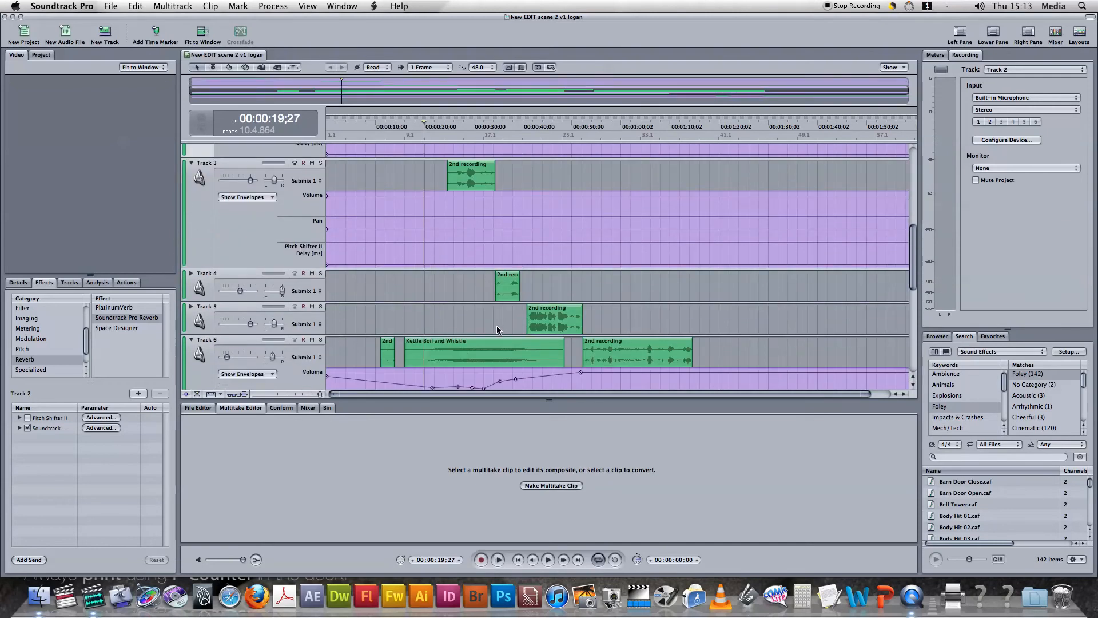
pyautogui.scroll(-4, 496, 324)
pyautogui.click(478, 301)
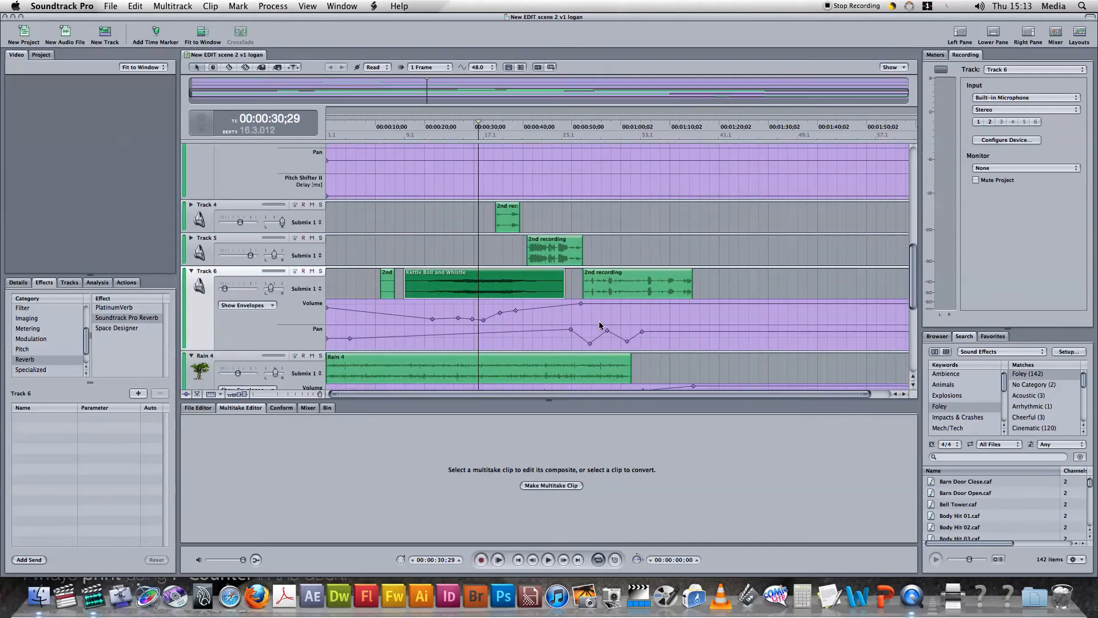
pyautogui.scroll(-5, 599, 325)
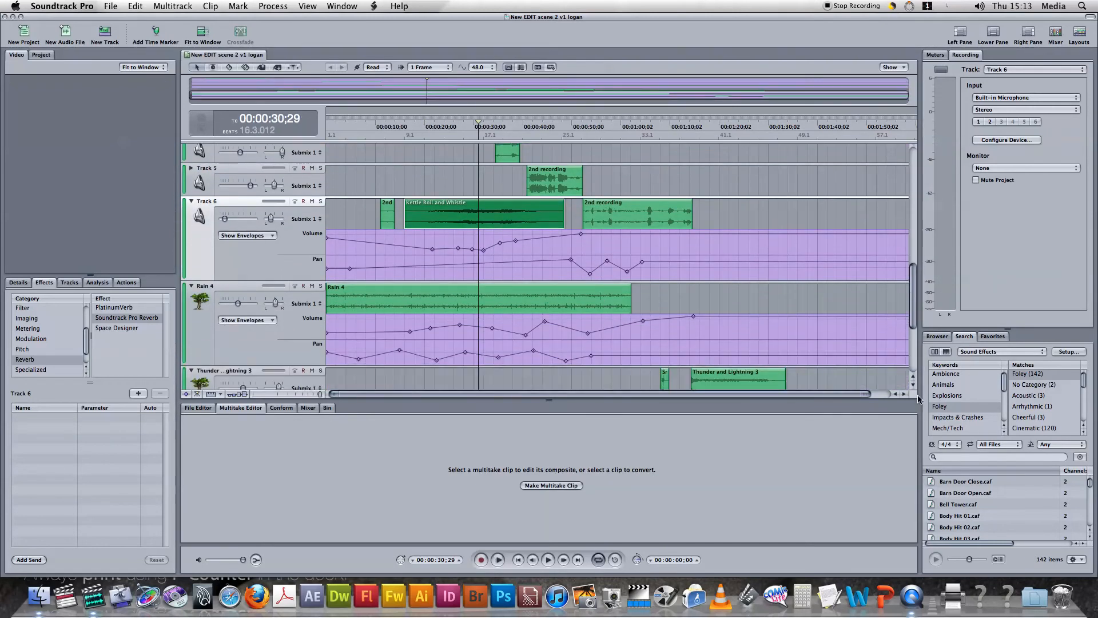
# Preview the Bell Tower.caf sound effect and briefly play the project
pyautogui.click(1006, 506)
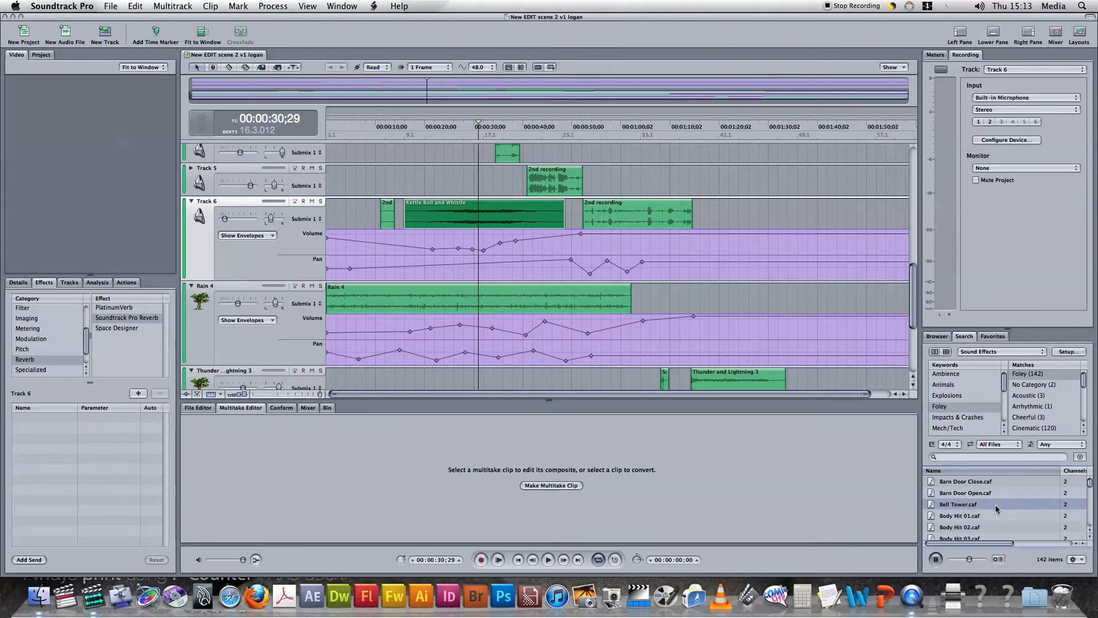
pyautogui.press('space')
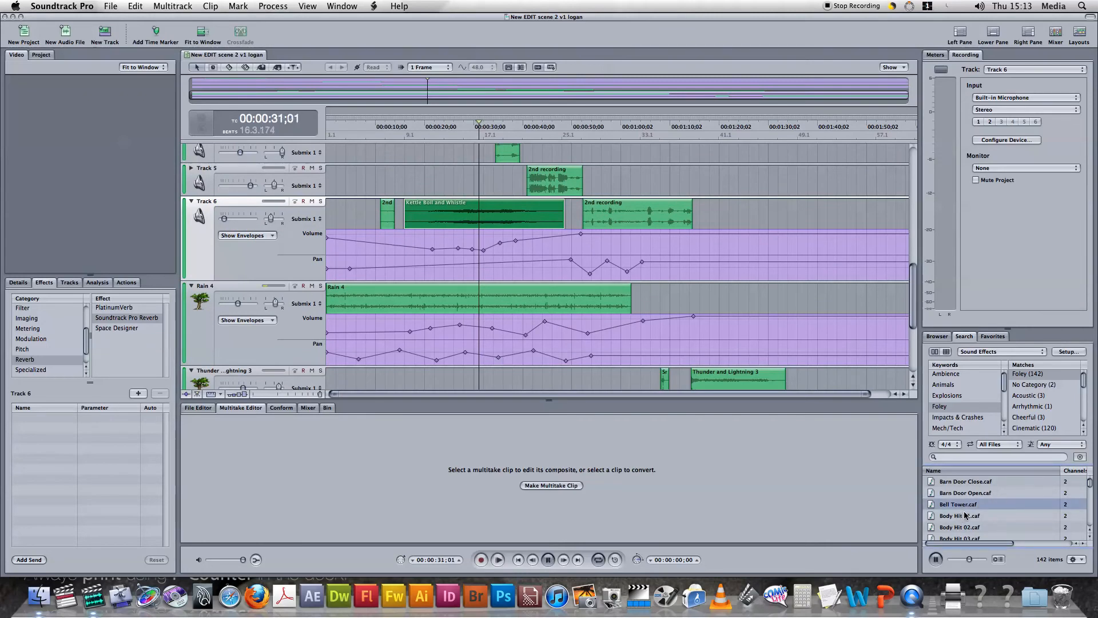
pyautogui.press('space')
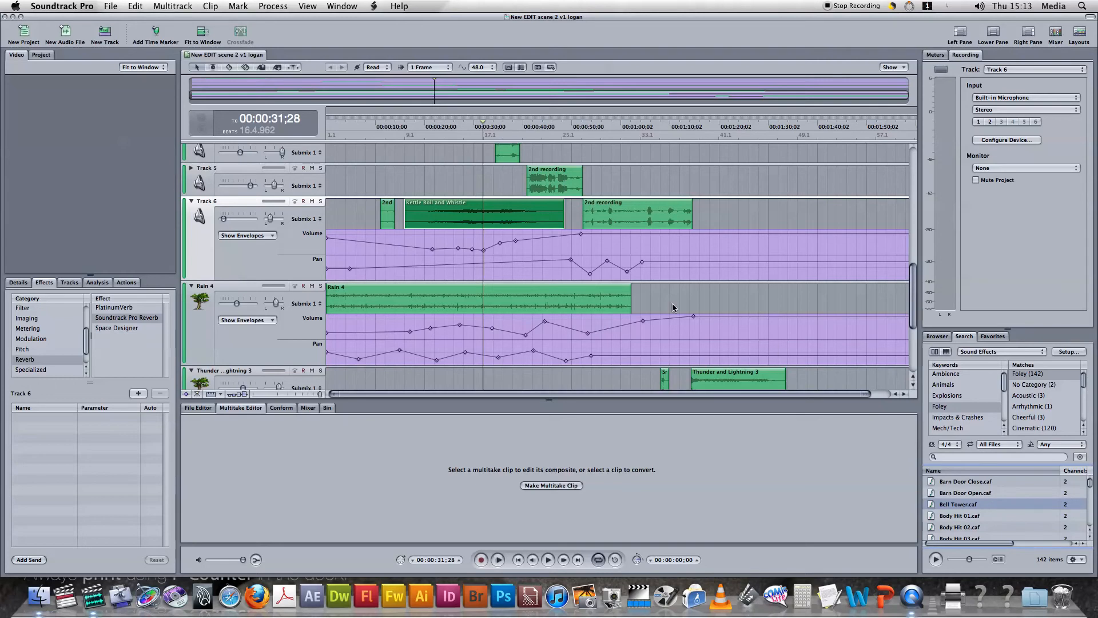
# Audition the Kettle Boil and Whistle clip, and raise the Track 6 volume envelope points over the clip's first third
pyautogui.click(404, 207)
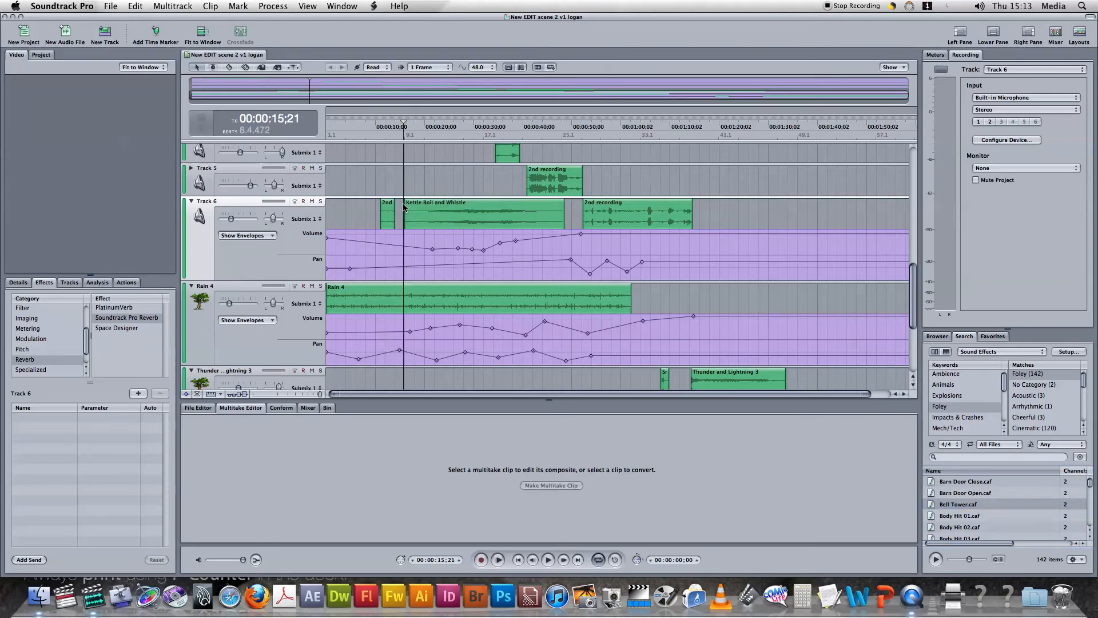
pyautogui.press('space')
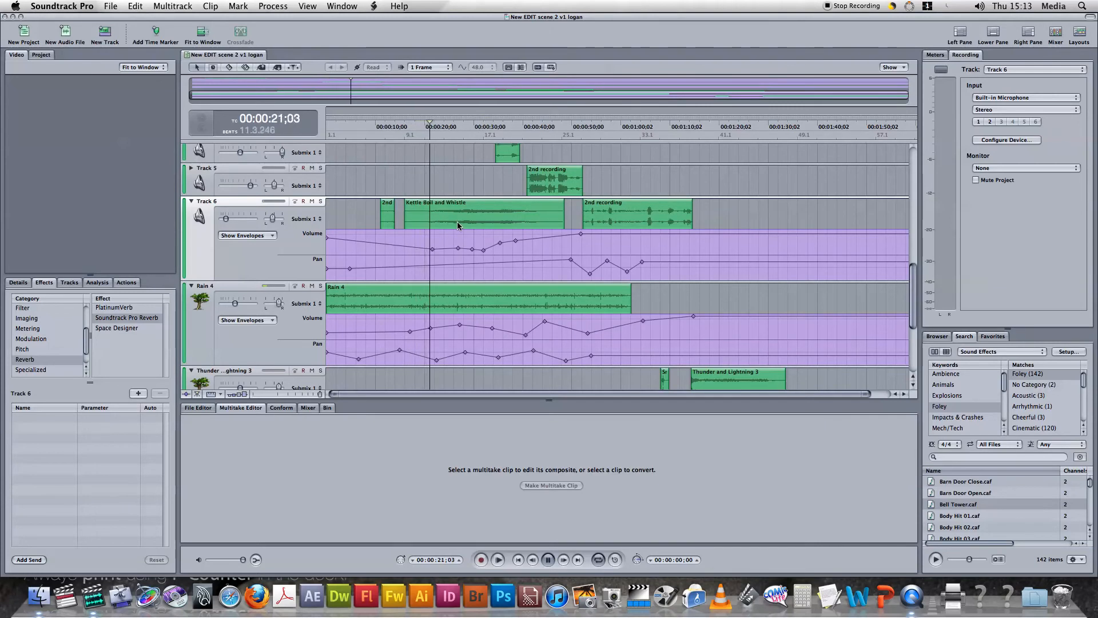
pyautogui.press('space')
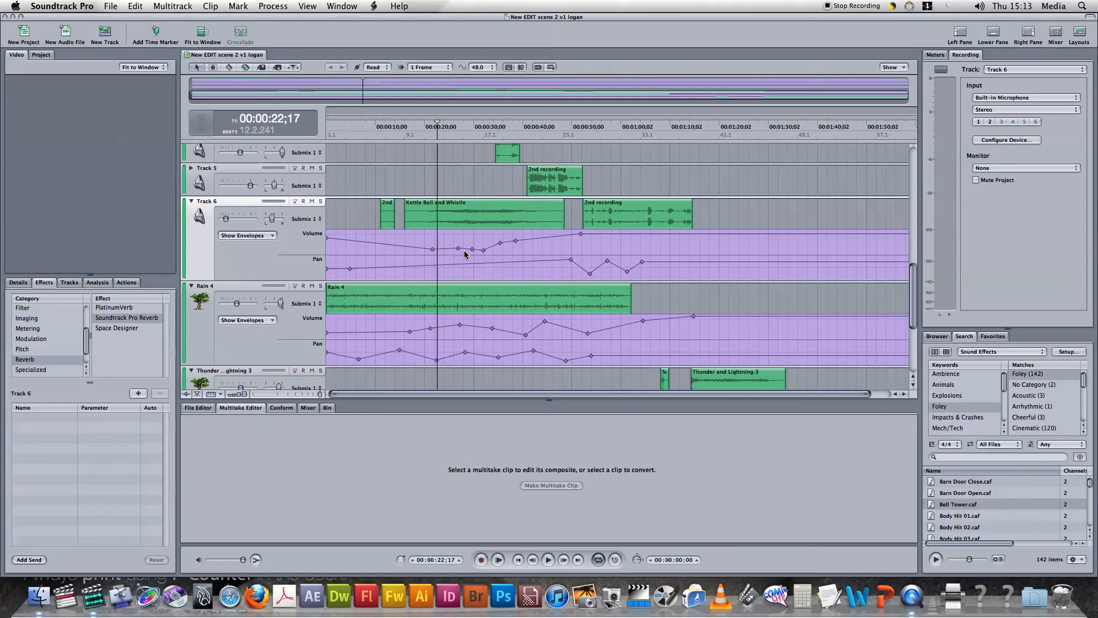
pyautogui.moveTo(458, 248); pyautogui.dragTo(433, 232)
pyautogui.press('space')
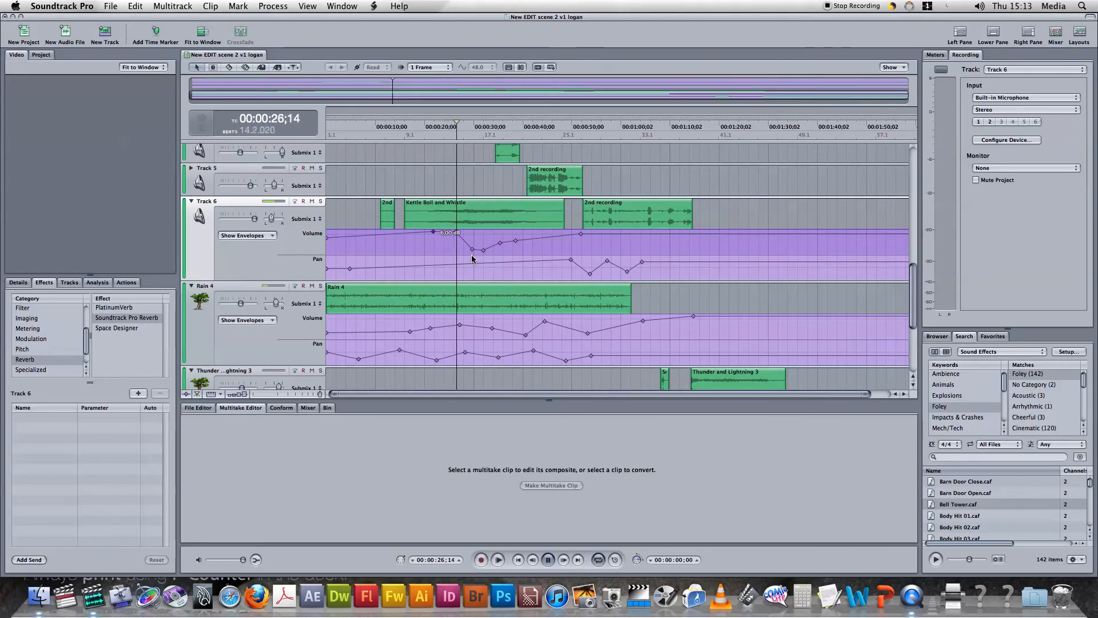
pyautogui.press('space')
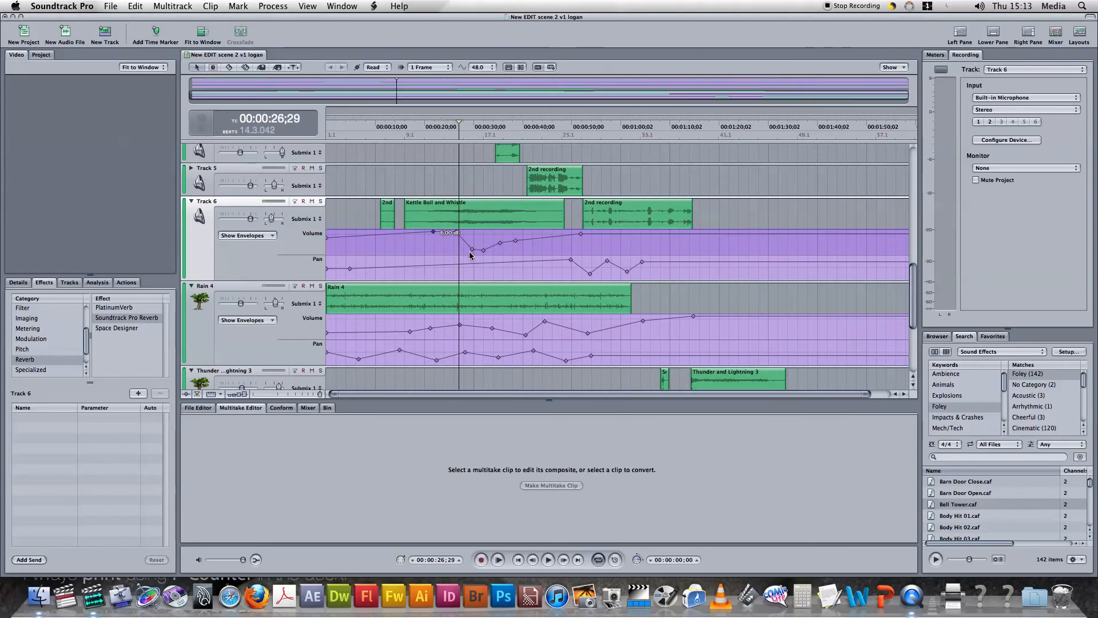
# Trim the end of the Kettle Boil and Whistle clip on Track 6 back to about 00:00:47;04
pyautogui.click(557, 215)
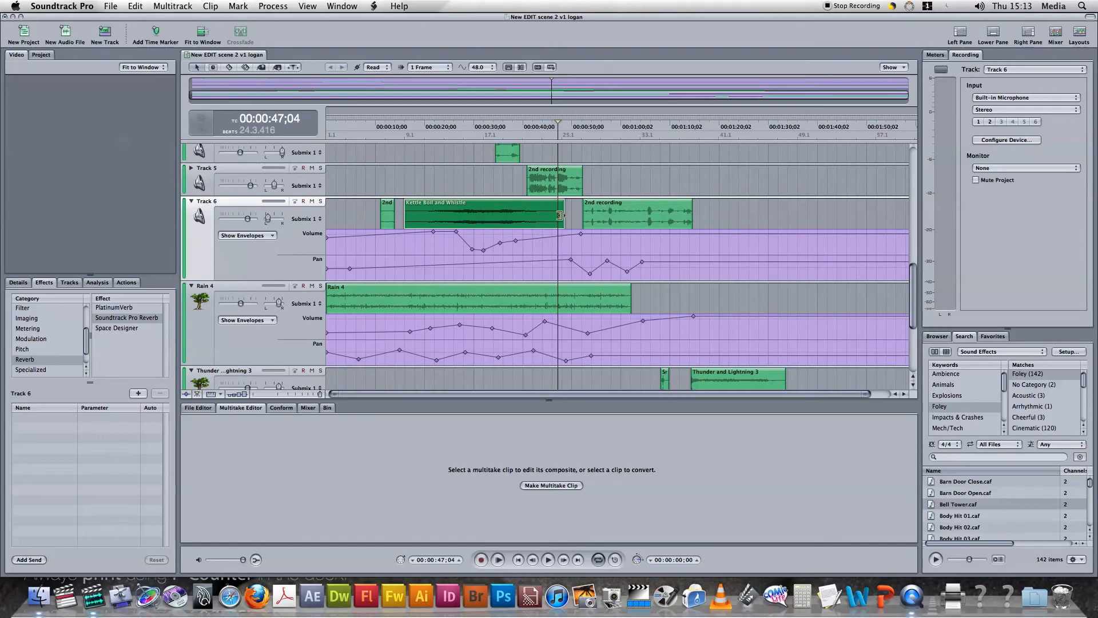
pyautogui.moveTo(560, 216)
pyautogui.mouseDown()
pyautogui.moveTo(449, 216)
pyautogui.moveTo(593, 223)
pyautogui.moveTo(437, 211)
pyautogui.moveTo(564, 223)
pyautogui.moveTo(554, 227)
pyautogui.mouseUp()
# Play back the Thunder and Lightning 3 clip from its start
pyautogui.scroll(-6, 645, 296)
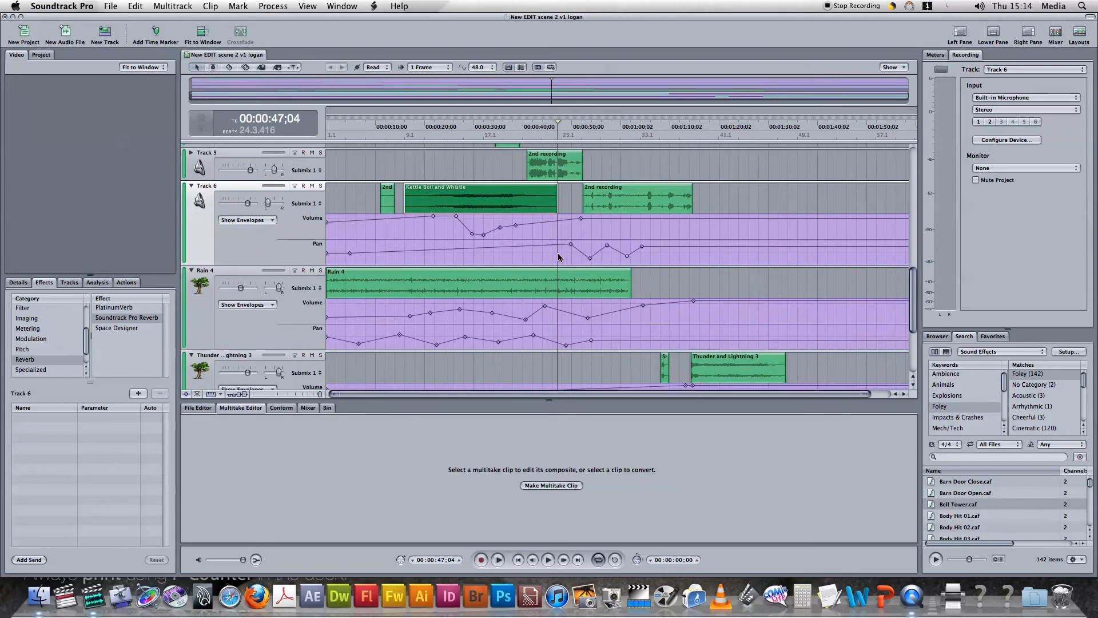
pyautogui.click(730, 288)
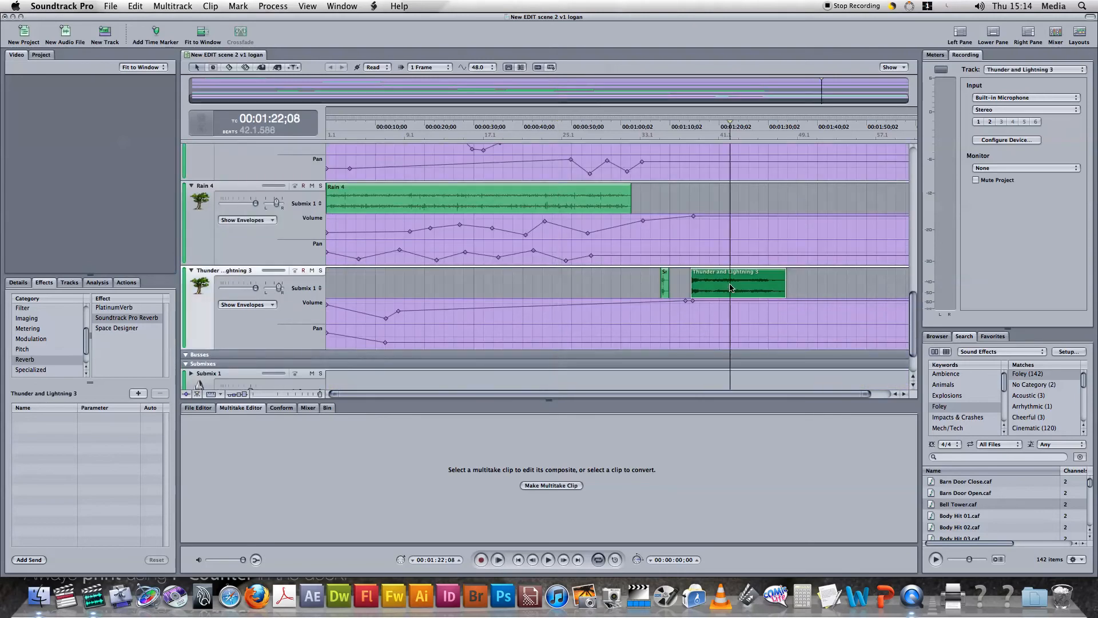
pyautogui.click(689, 286)
pyautogui.press('space')
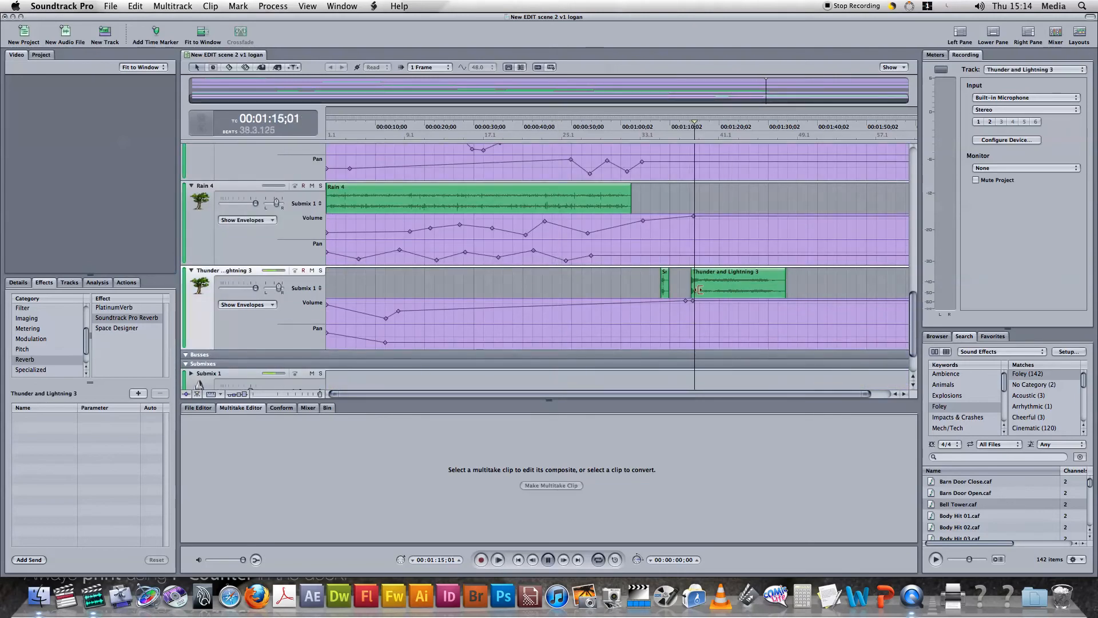
pyautogui.press('space')
# Play back the Thunder and Lightning 3 track from the gap between its two clips
pyautogui.scroll(-2, 715, 294)
pyautogui.scroll(-3, 715, 294)
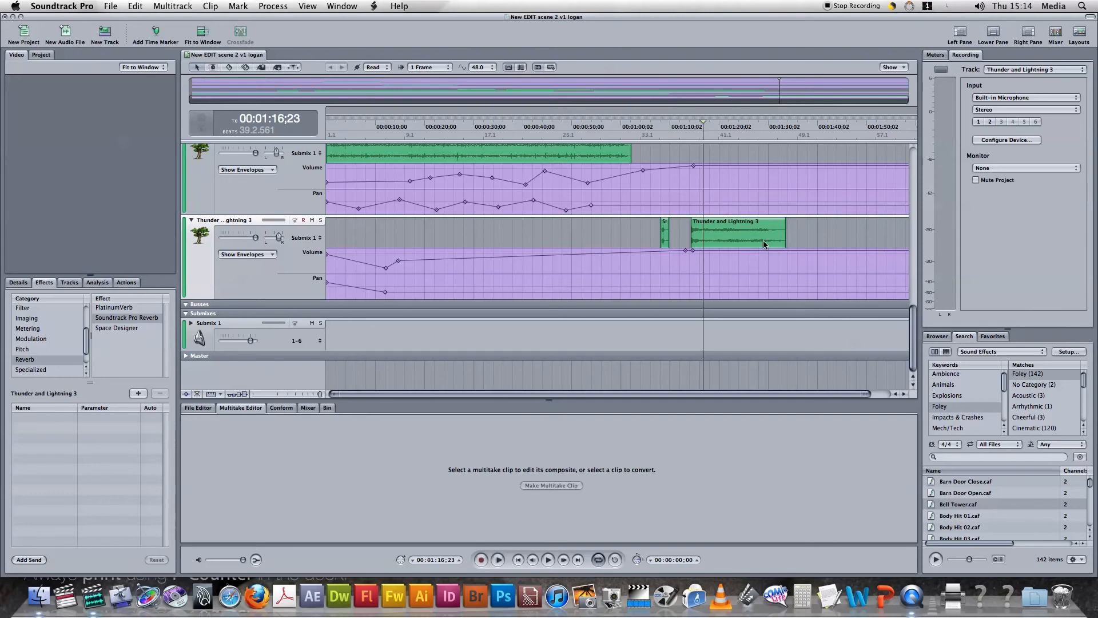
pyautogui.scroll(-1, 813, 230)
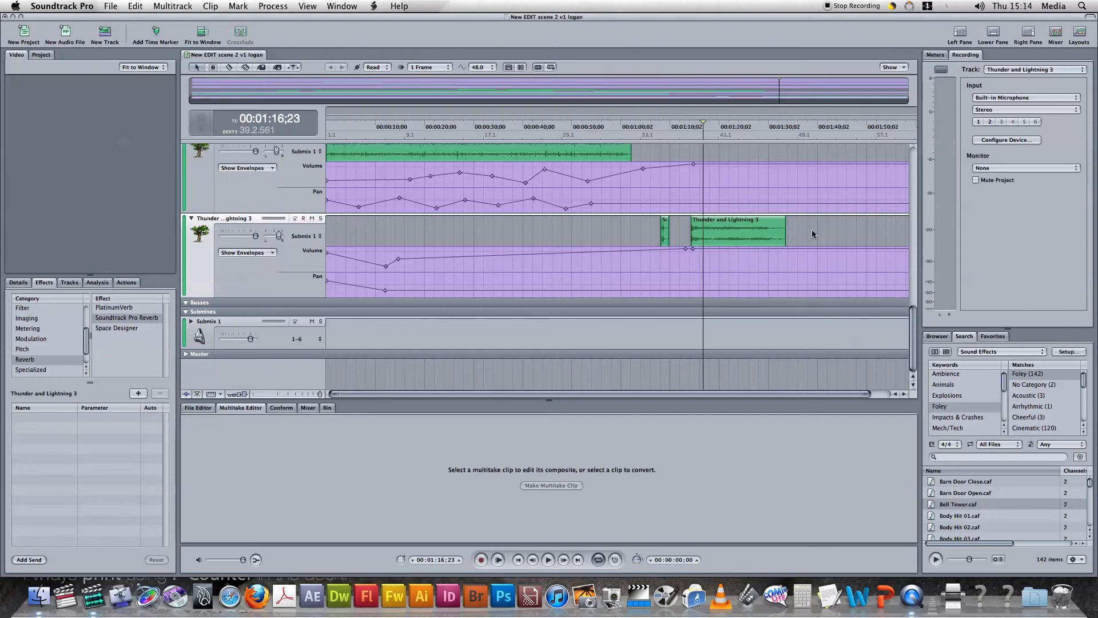
pyautogui.click(672, 239)
pyautogui.press('space')
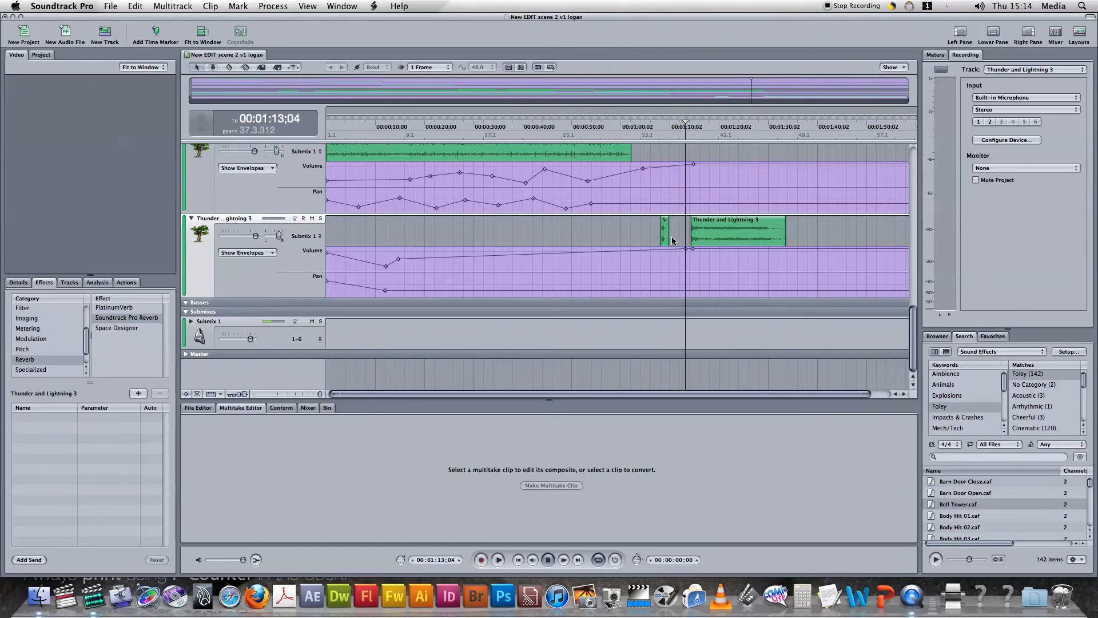
pyautogui.press('space')
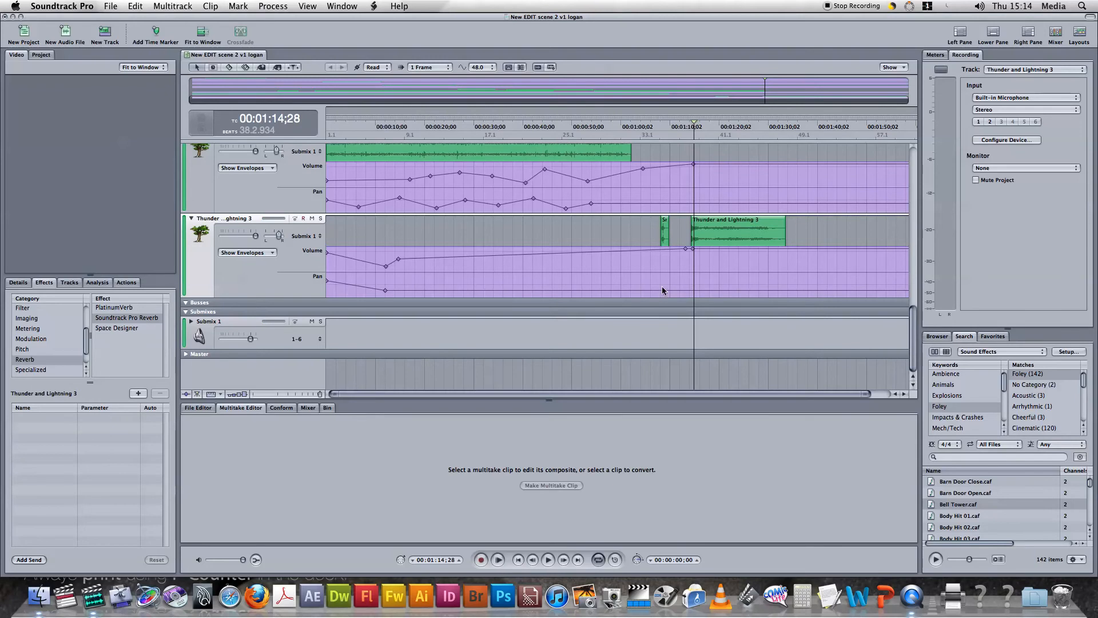
# Move the Kettle Boil and Whistle clip from Track 6 to Track 5, ahead of the 2nd recording clip
pyautogui.scroll(5, 486, 266)
pyautogui.scroll(-3, 460, 267)
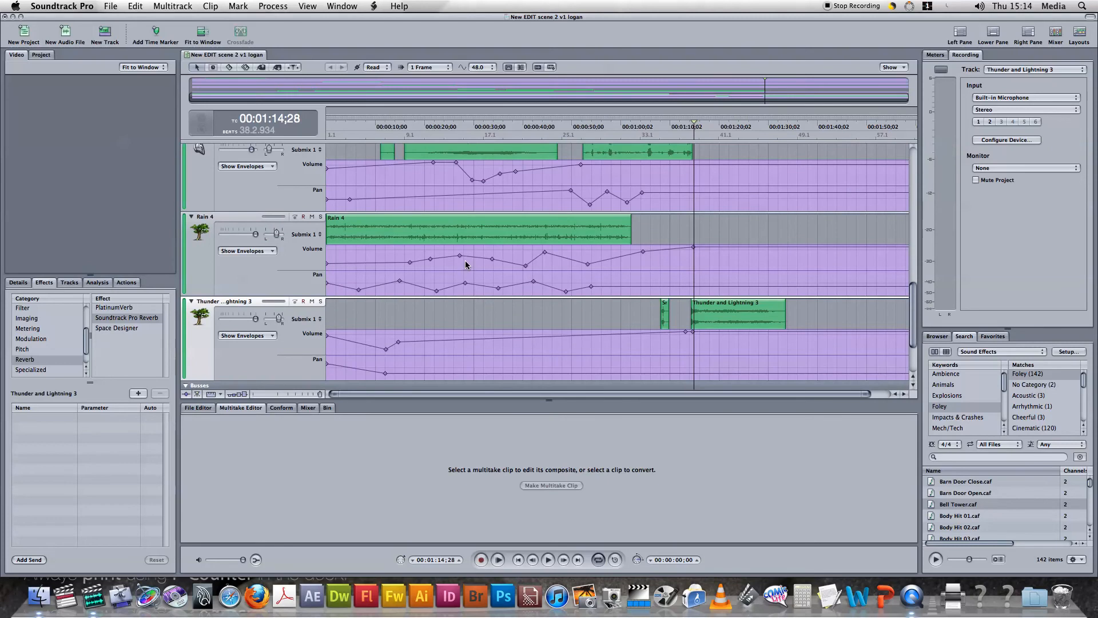
pyautogui.scroll(5, 466, 262)
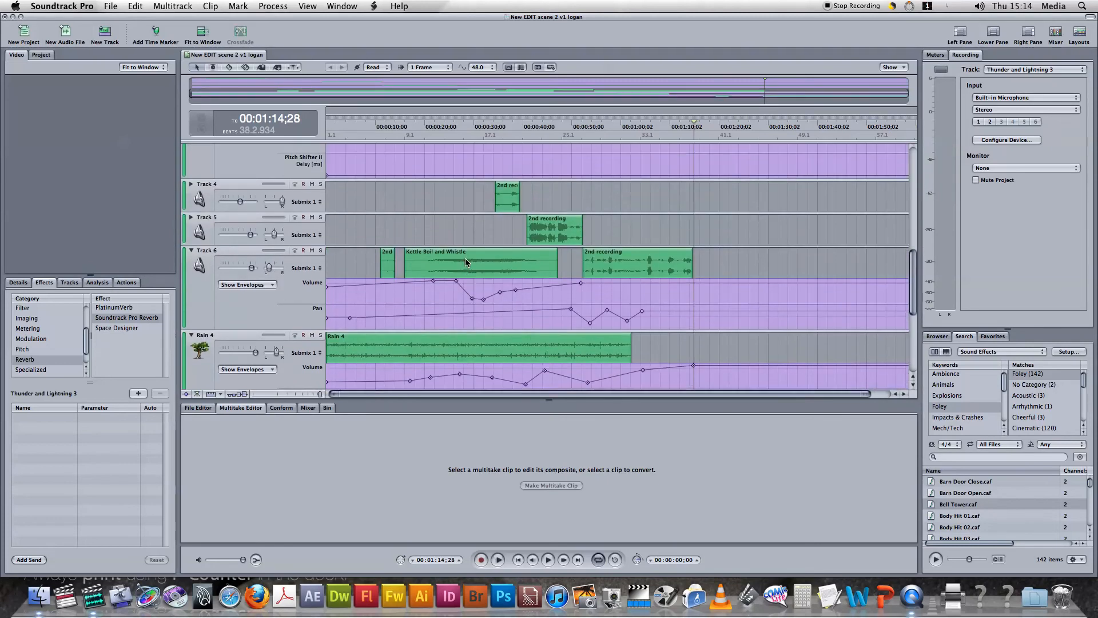
pyautogui.click(562, 239)
pyautogui.moveTo(502, 267); pyautogui.dragTo(469, 234)
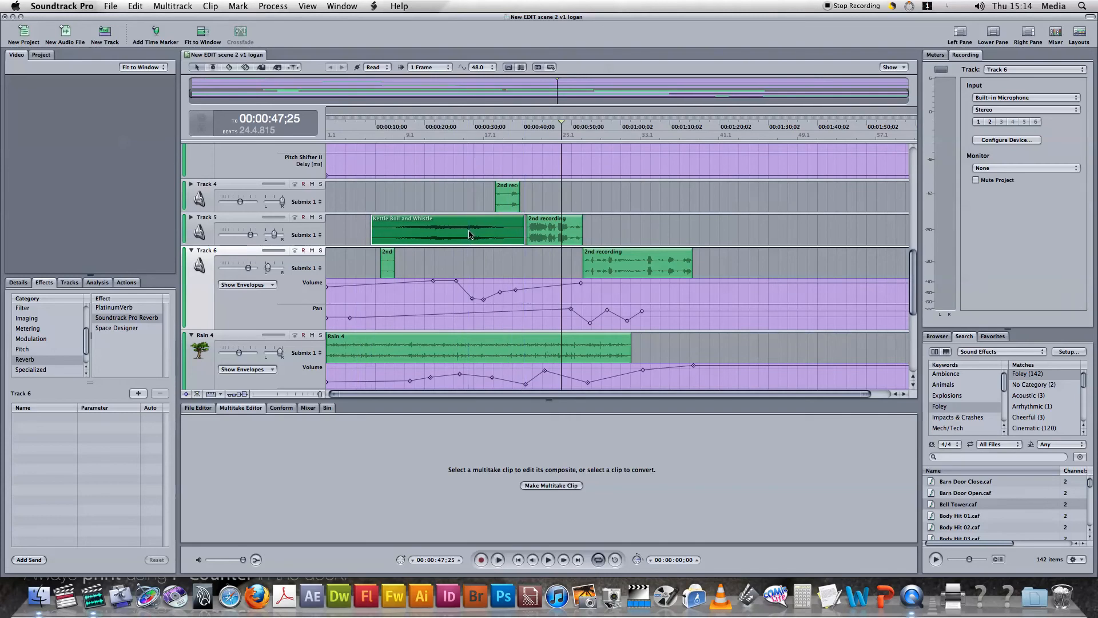
# Shorten the end of the Kettle Boil and Whistle clip and move it to Track 6, starting near the 20-second mark
pyautogui.click(506, 235)
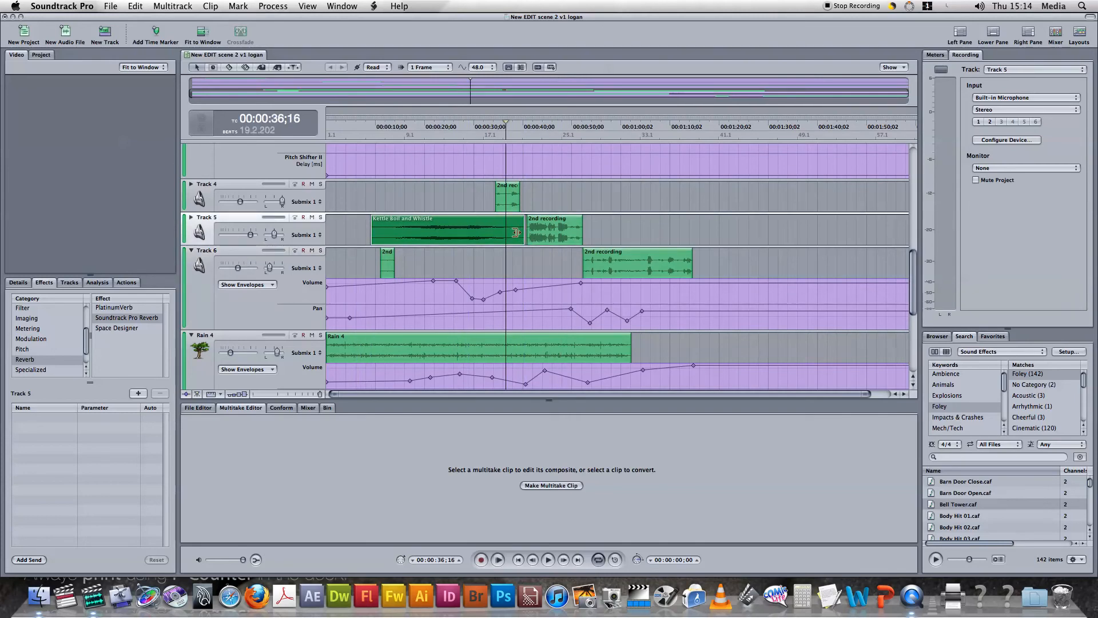
pyautogui.moveTo(516, 238); pyautogui.dragTo(503, 237)
pyautogui.moveTo(433, 239); pyautogui.dragTo(468, 269)
pyautogui.doubleClick(468, 269)
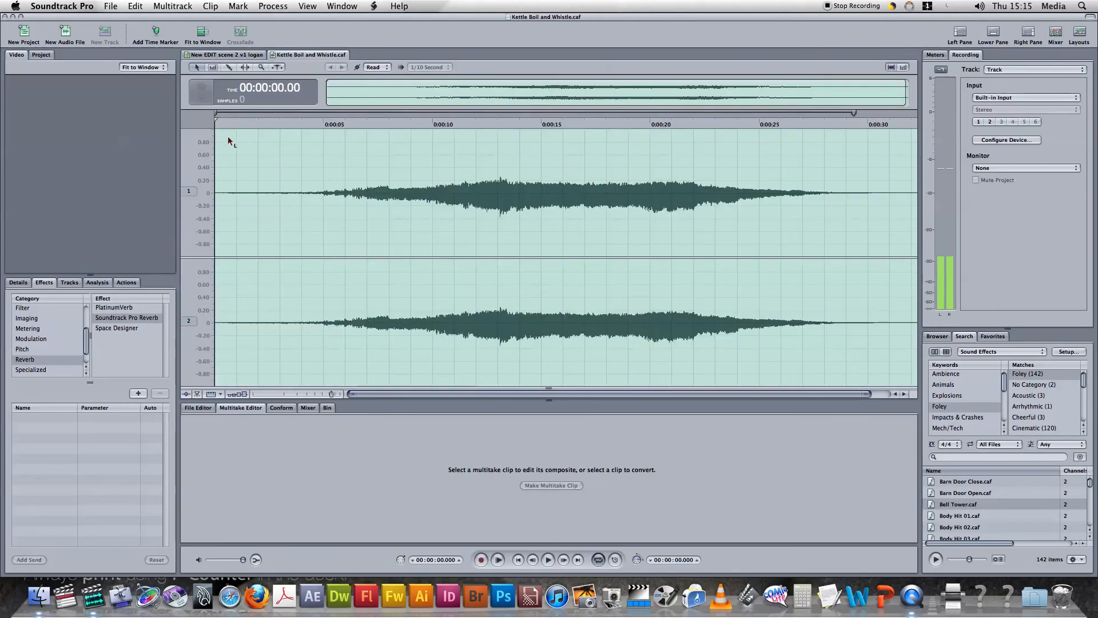
pyautogui.click(274, 55)
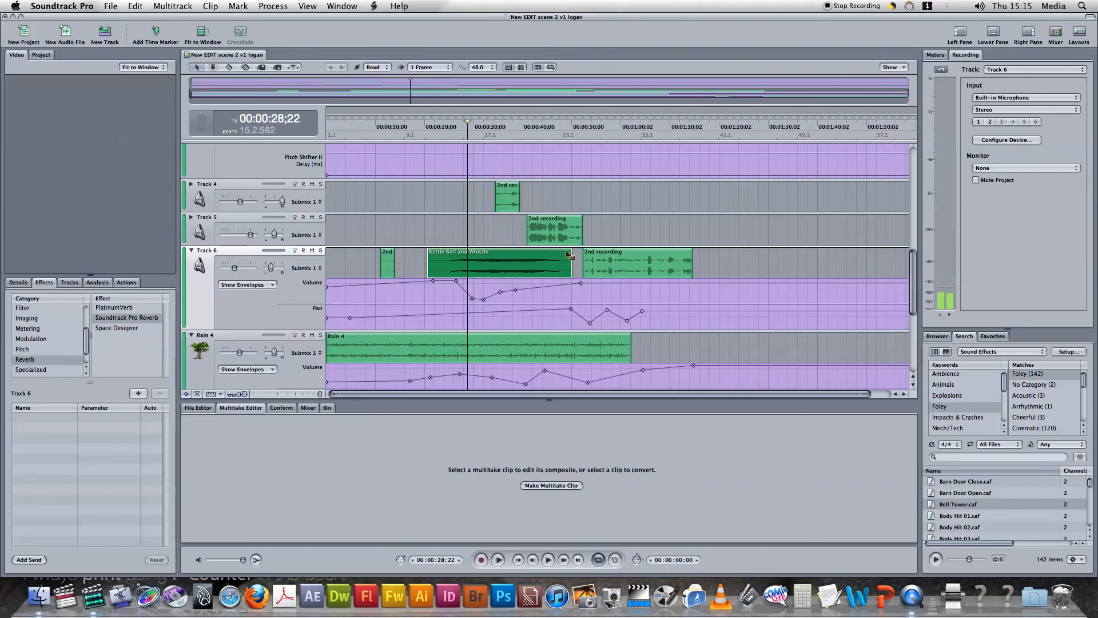
# Add a fade-out along the whole Kettle Boil and Whistle clip, trying other fade shapes and keeping the outward-bulging curve
pyautogui.moveTo(569, 256); pyautogui.dragTo(429, 251)
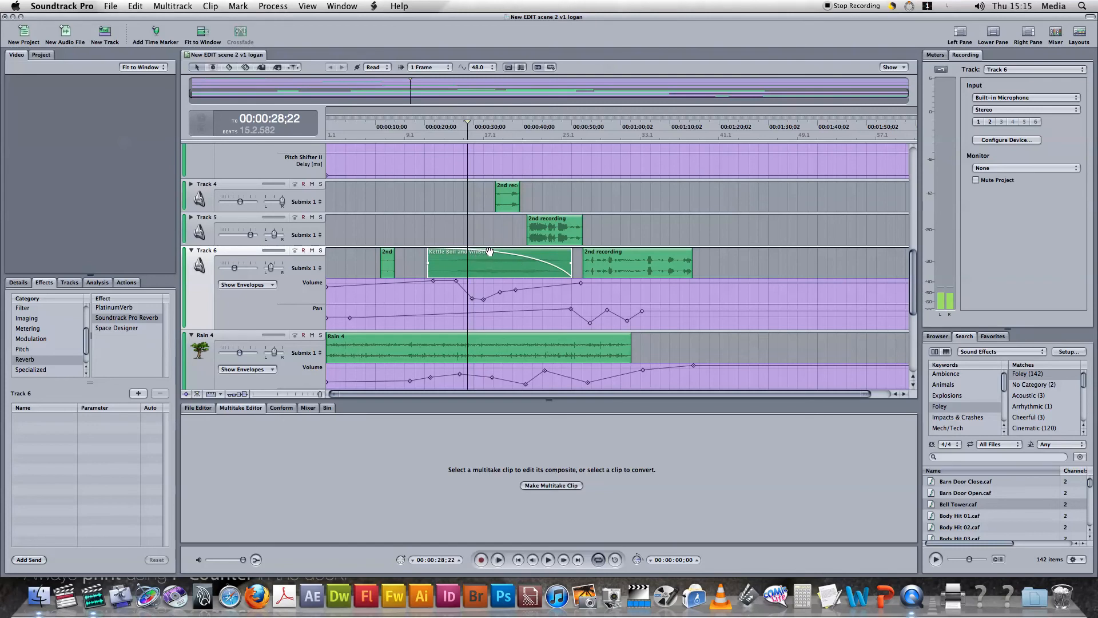
pyautogui.click(520, 259)
pyautogui.click(518, 257)
pyautogui.doubleClick(519, 259)
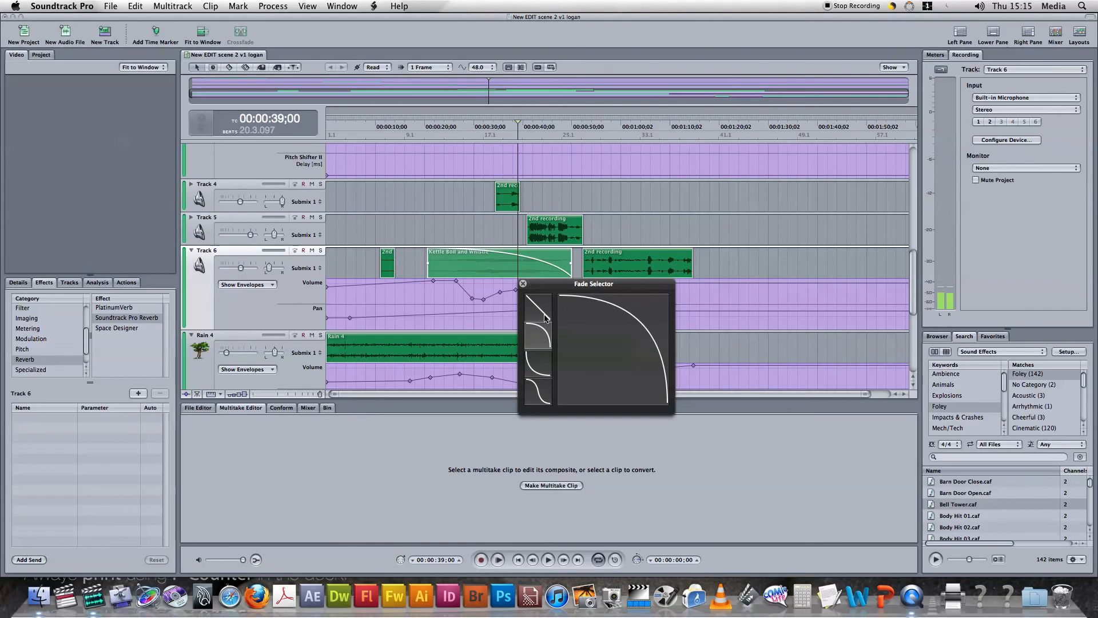
pyautogui.click(537, 366)
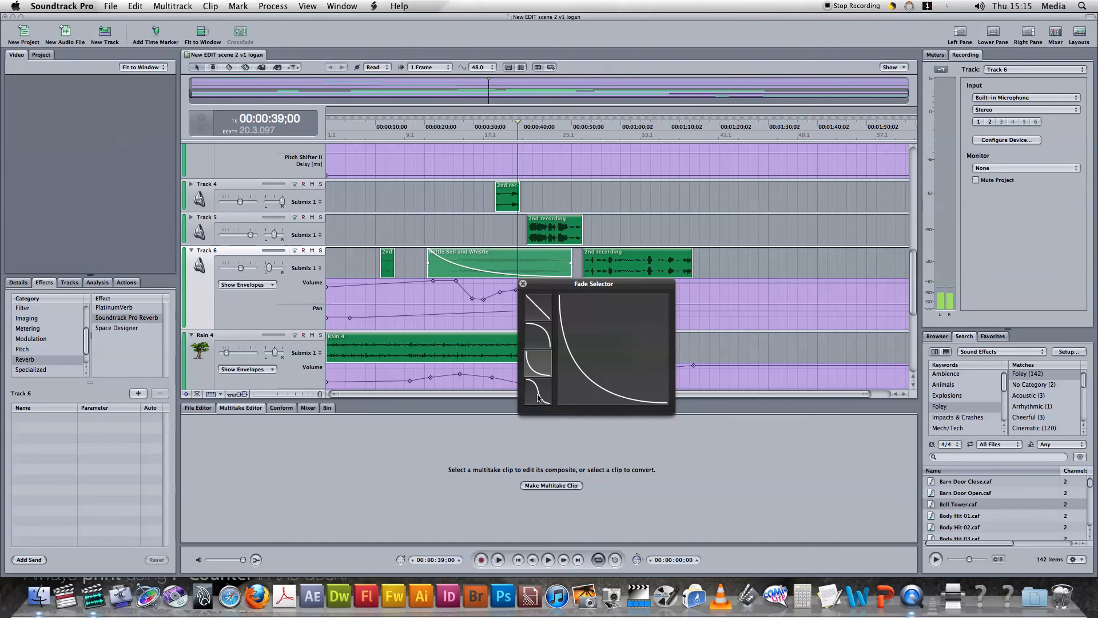
pyautogui.click(540, 395)
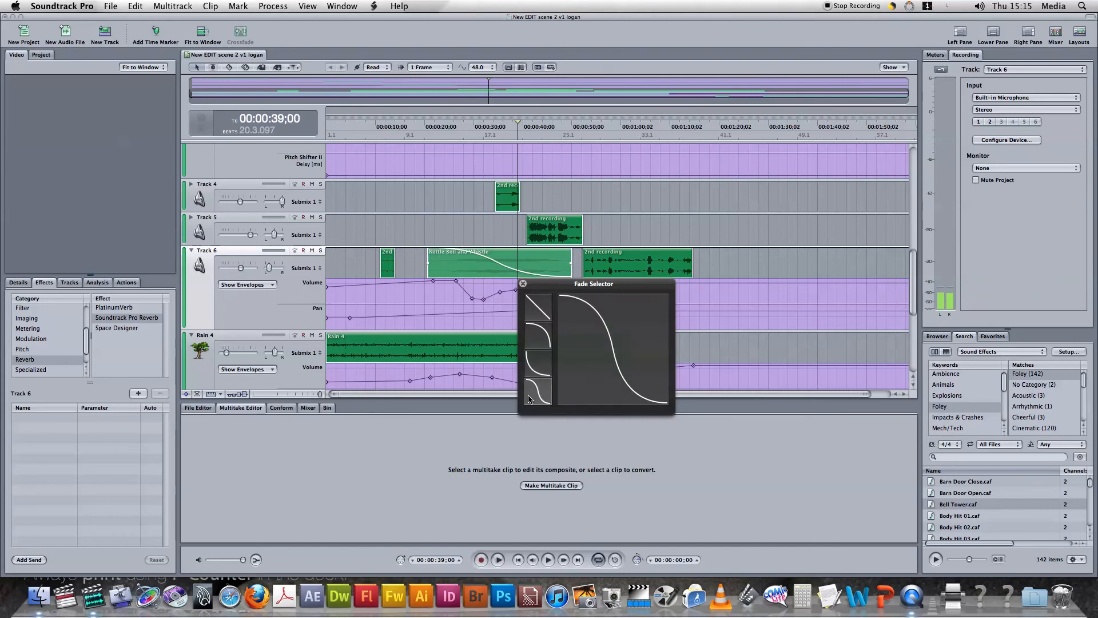
pyautogui.click(539, 344)
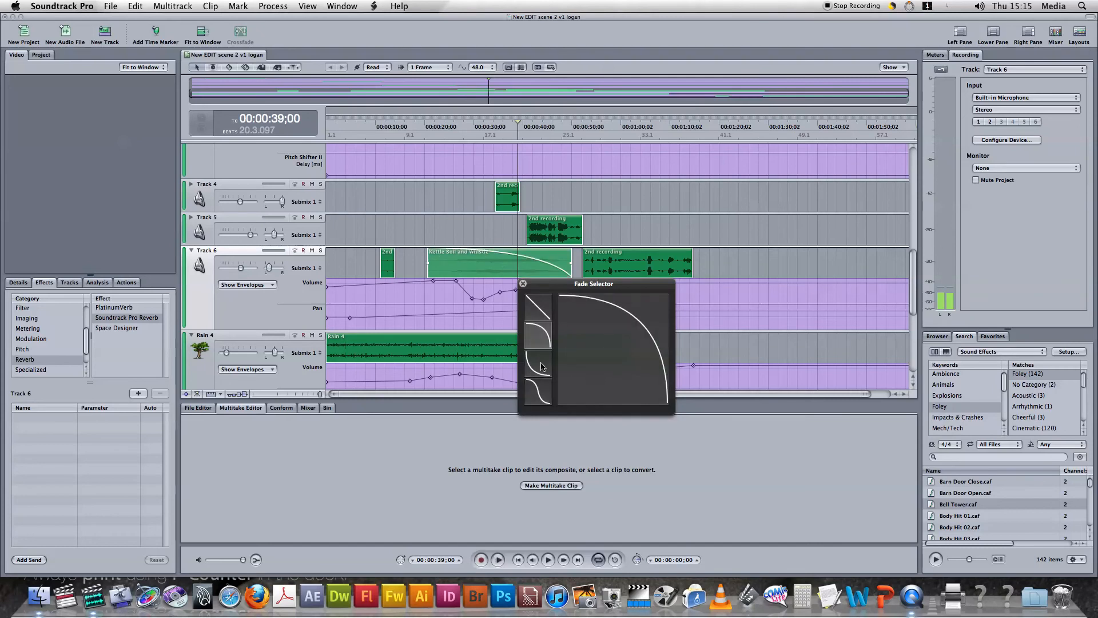
pyautogui.click(523, 284)
# Move the Kettle Boil and Whistle clip against the following 2nd recording clip on Track 6 and give that recording a fade-in
pyautogui.moveTo(529, 270); pyautogui.dragTo(489, 271)
pyautogui.click(499, 267)
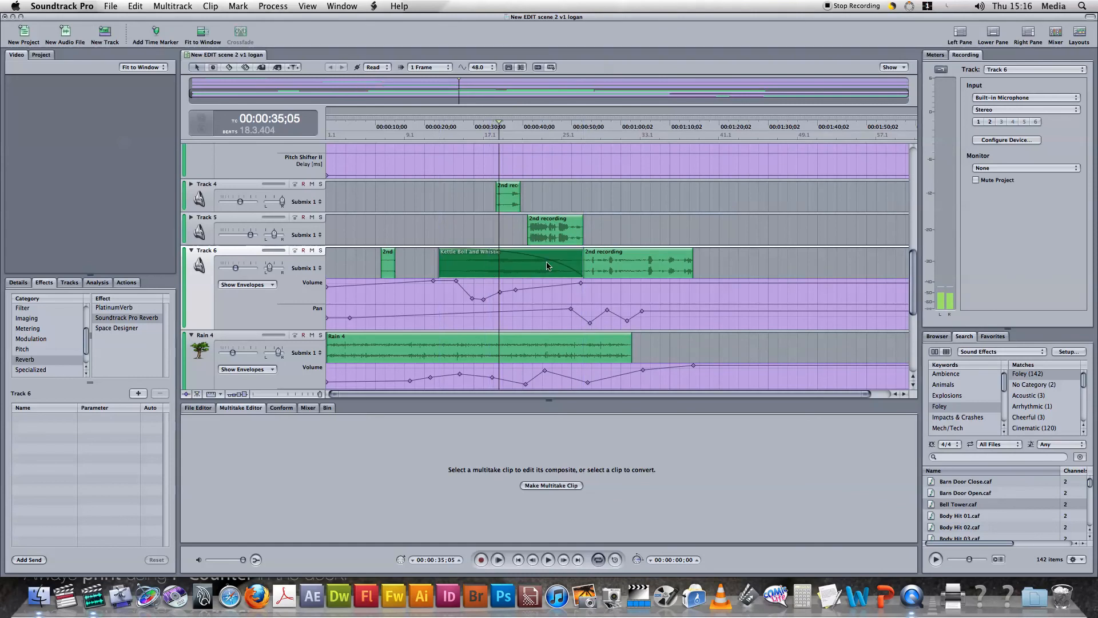
pyautogui.click(630, 262)
pyautogui.click(631, 262)
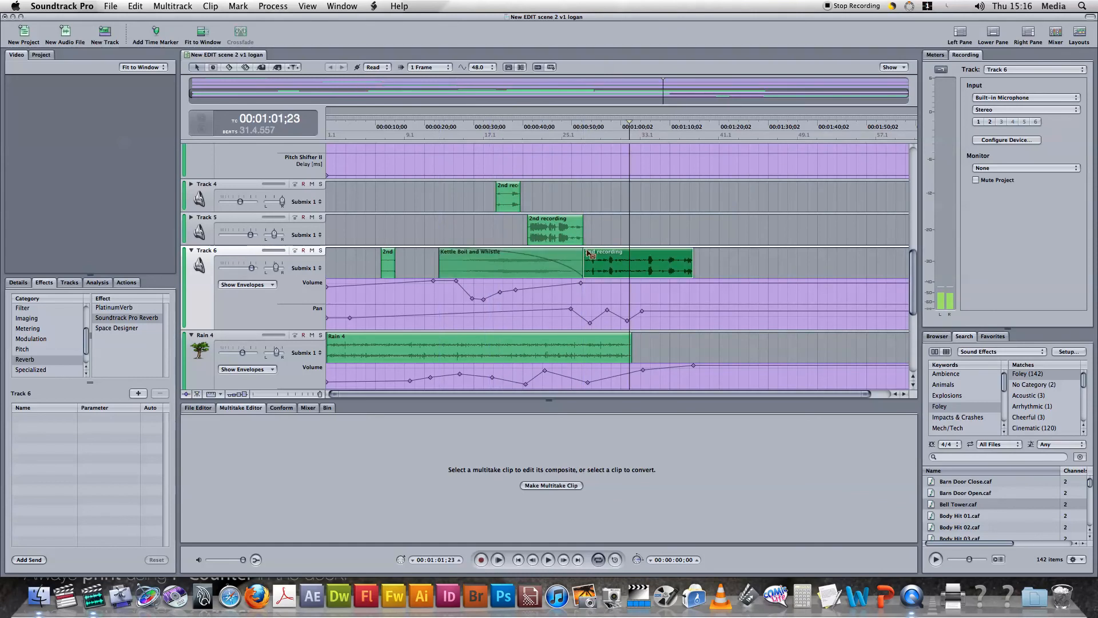
pyautogui.moveTo(587, 255); pyautogui.dragTo(626, 266)
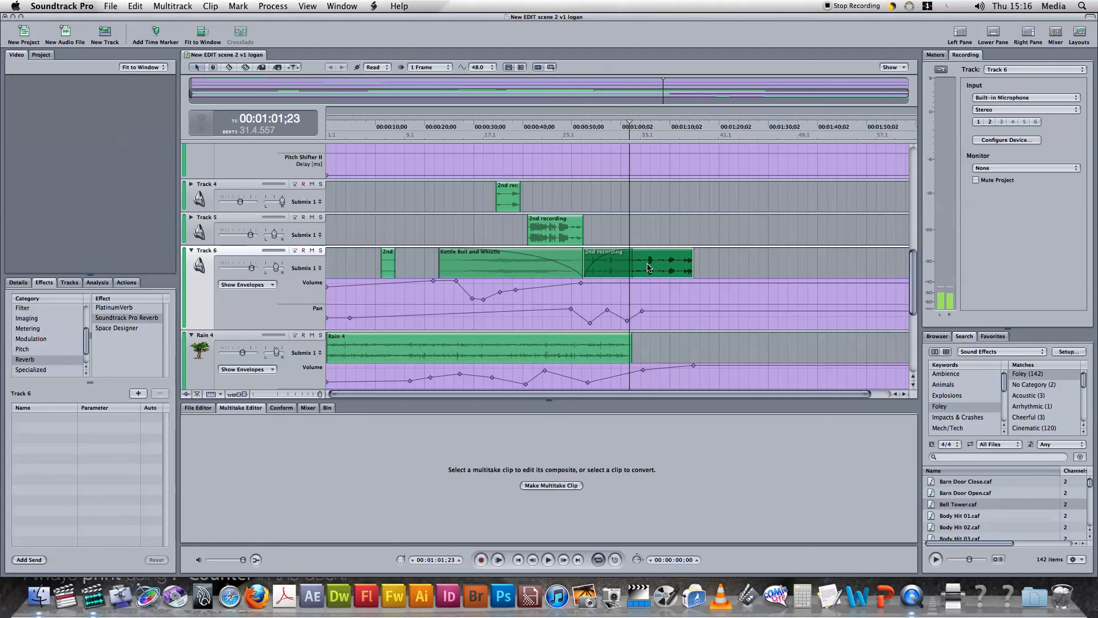
# Move the last 2nd recording clip on Track 6 earlier to overlap the Kettle Boil and Whistle clip and create a crossfade
pyautogui.moveTo(648, 266); pyautogui.dragTo(540, 266)
pyautogui.click(497, 258)
pyautogui.click(546, 265)
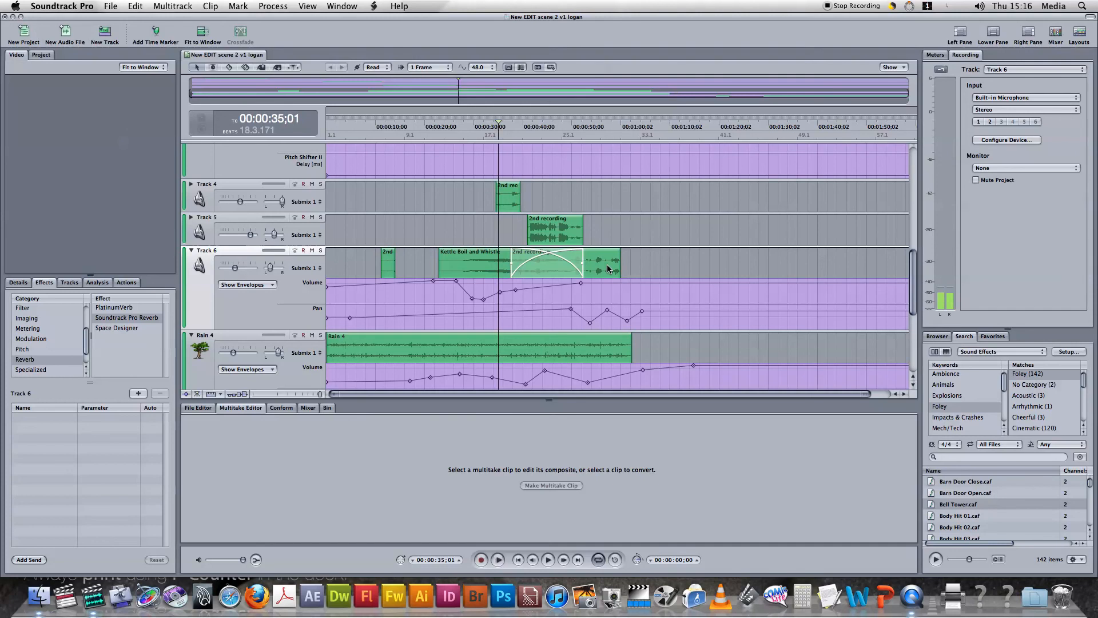
# Play back Track 6 from just before the Kettle Boil and Whistle clip through the crossfade, adjusting the system volume while listening
pyautogui.click(433, 260)
pyautogui.press('space')
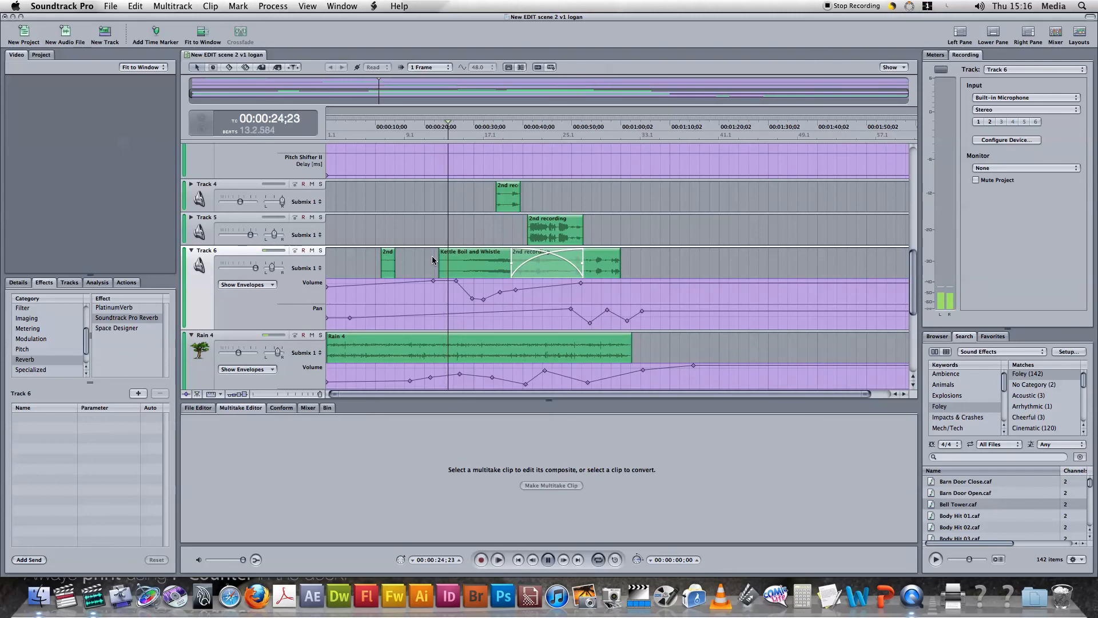
pyautogui.press('XF86AudioRaiseVolume')
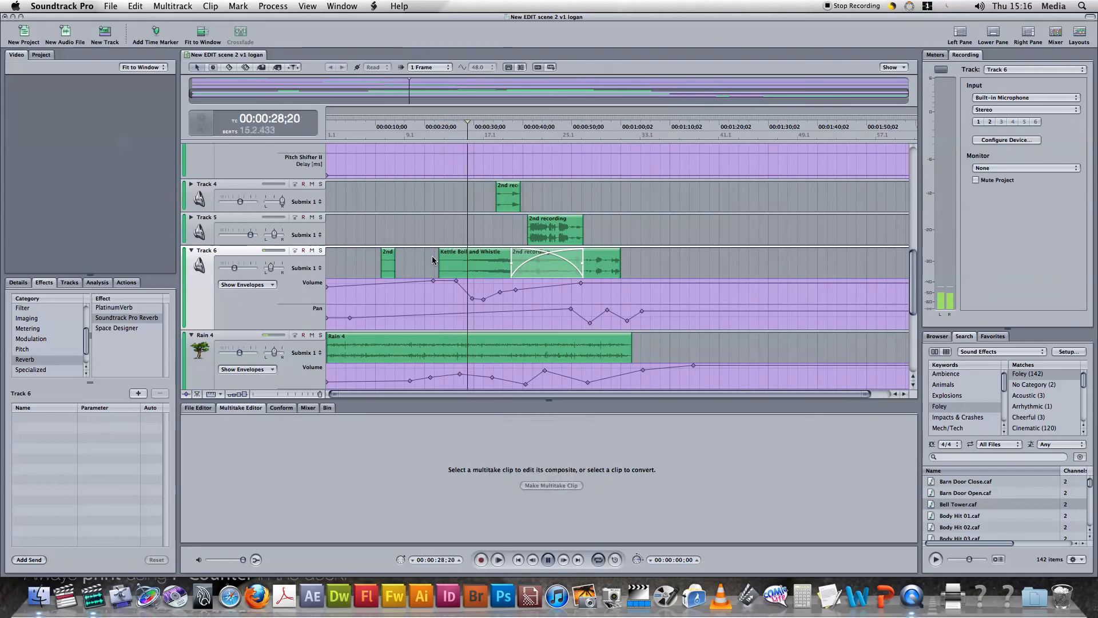
pyautogui.press('XF86AudioRaiseVolume')
pyautogui.press('XF86AudioLowerVolume')
pyautogui.press('XF86AudioLowerVolume')
pyautogui.press('XF86AudioLowerVolume')
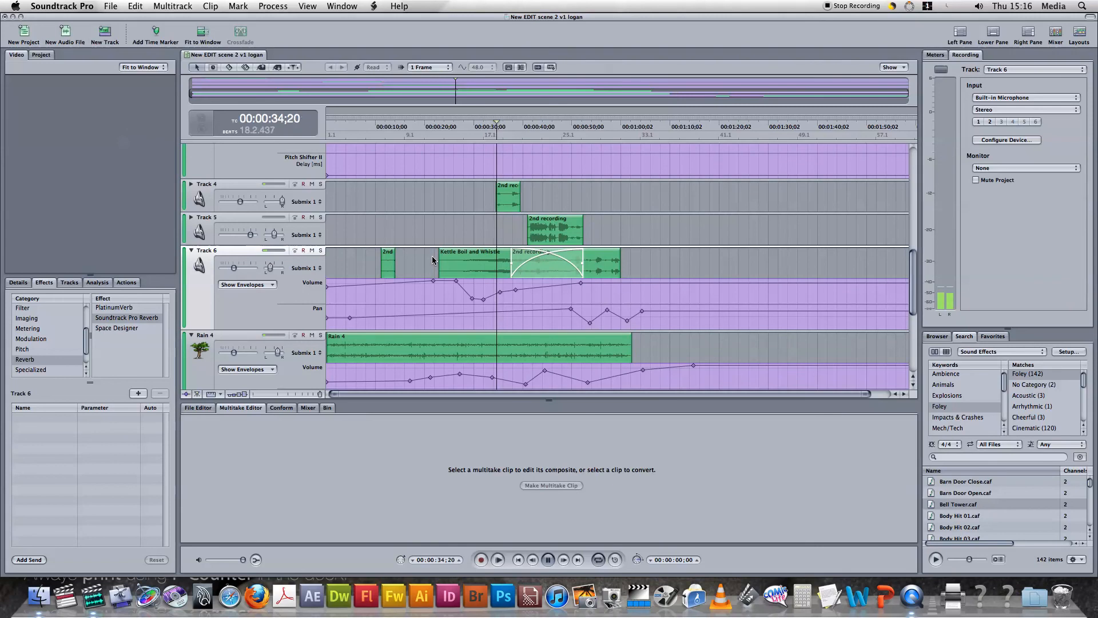
pyautogui.press('XF86AudioRaiseVolume')
pyautogui.press('XF86AudioRaiseVolume')
pyautogui.press('XF86AudioRaiseVolume')
pyautogui.press('XF86AudioRaiseVolume')
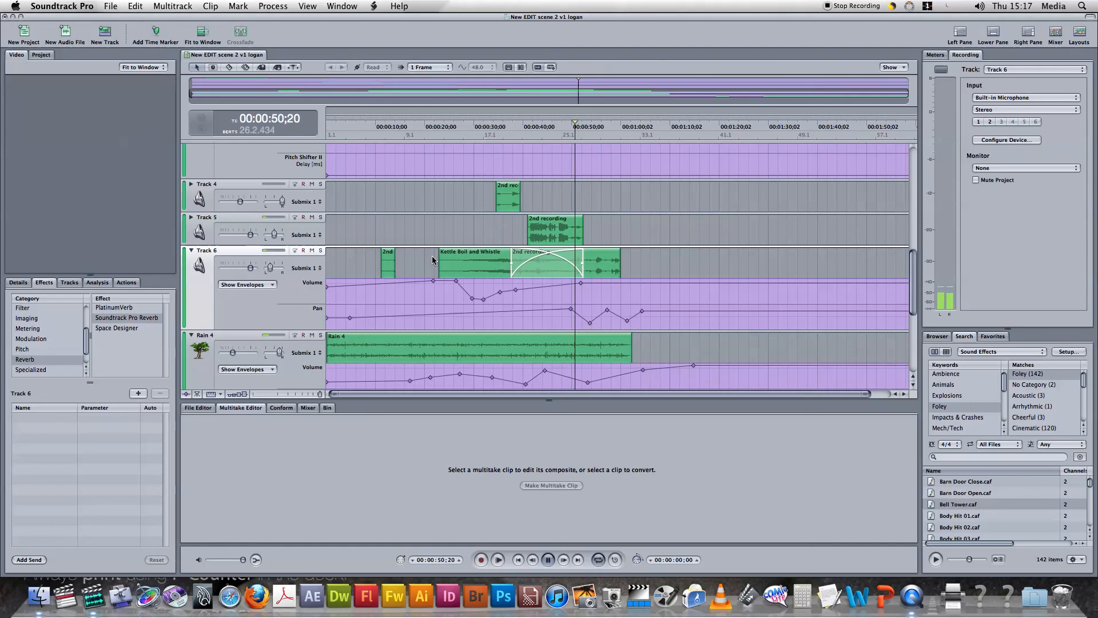
pyautogui.press('space')
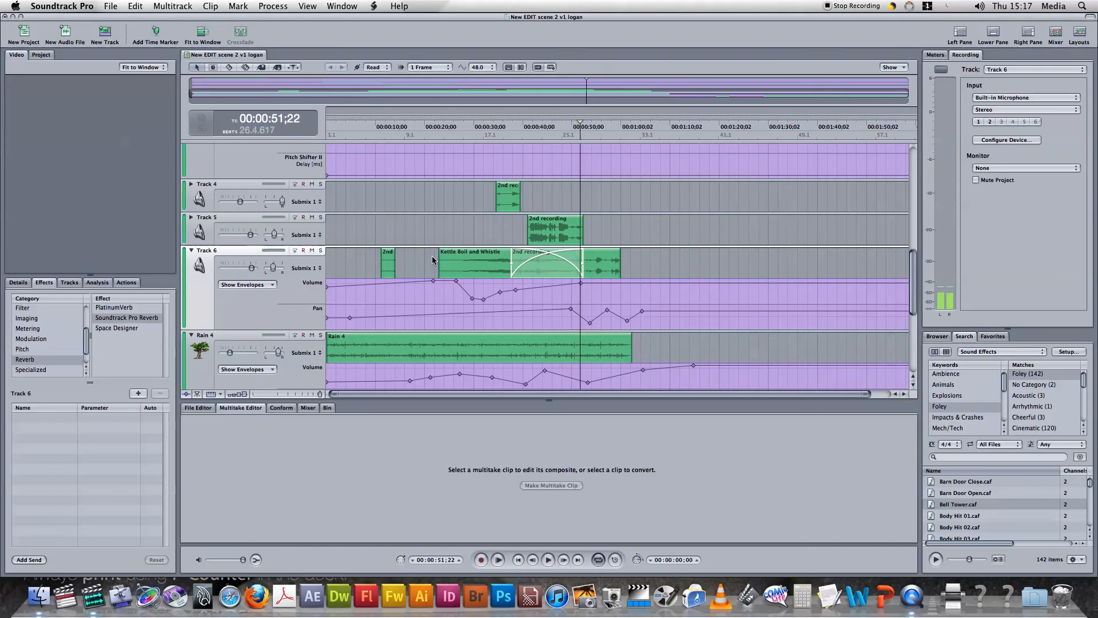
# Move the 2nd recording clip on Track 5 to start at about 1:16 and replay the Track 6 crossfade without it
pyautogui.moveTo(531, 232); pyautogui.dragTo(703, 232)
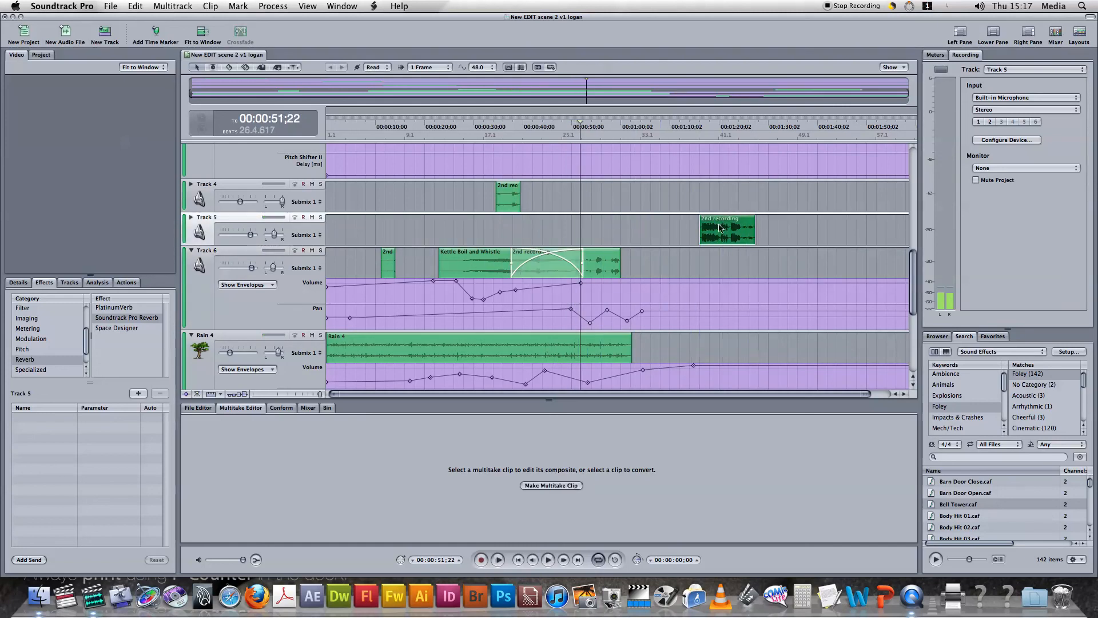
pyautogui.click(507, 231)
pyautogui.press('space')
pyautogui.doubleClick(508, 233)
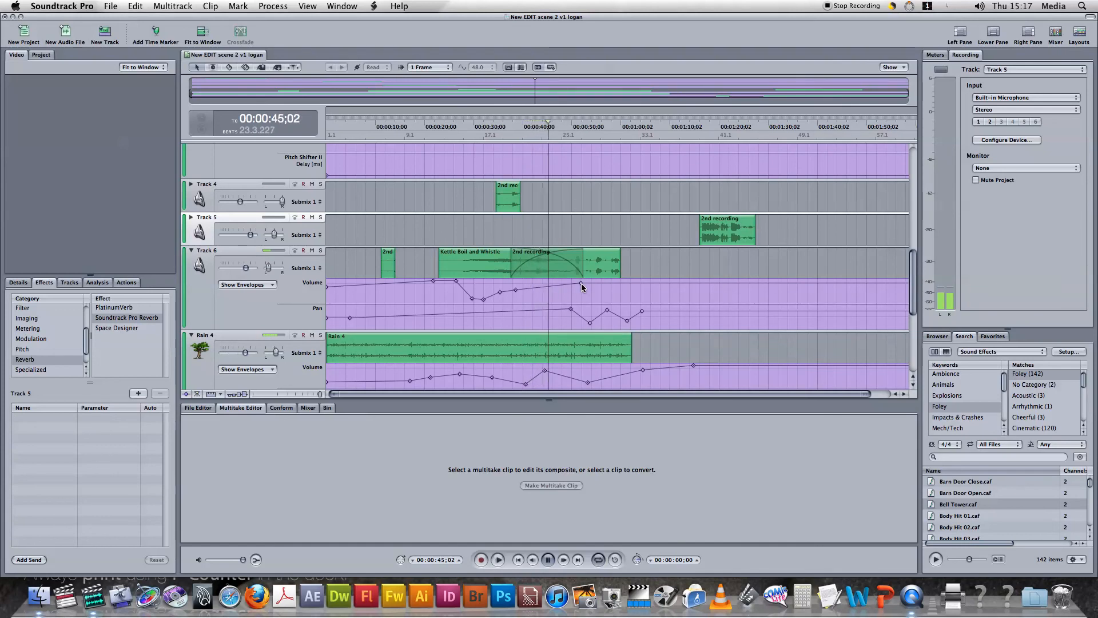
pyautogui.scroll(-5, 581, 284)
pyautogui.scroll(5, 581, 283)
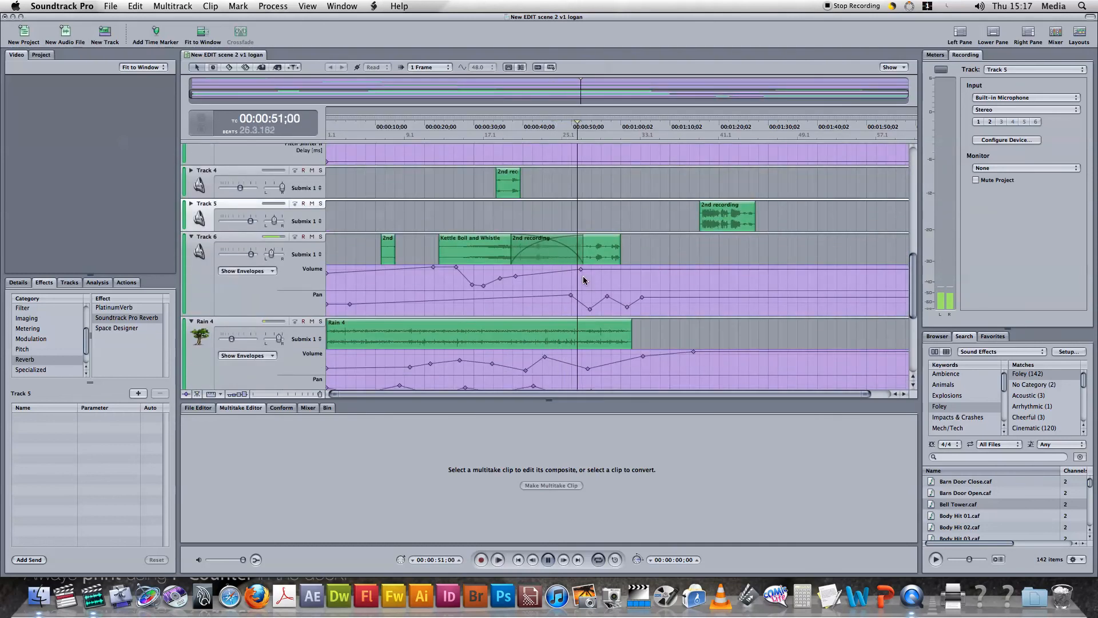
pyautogui.press('space')
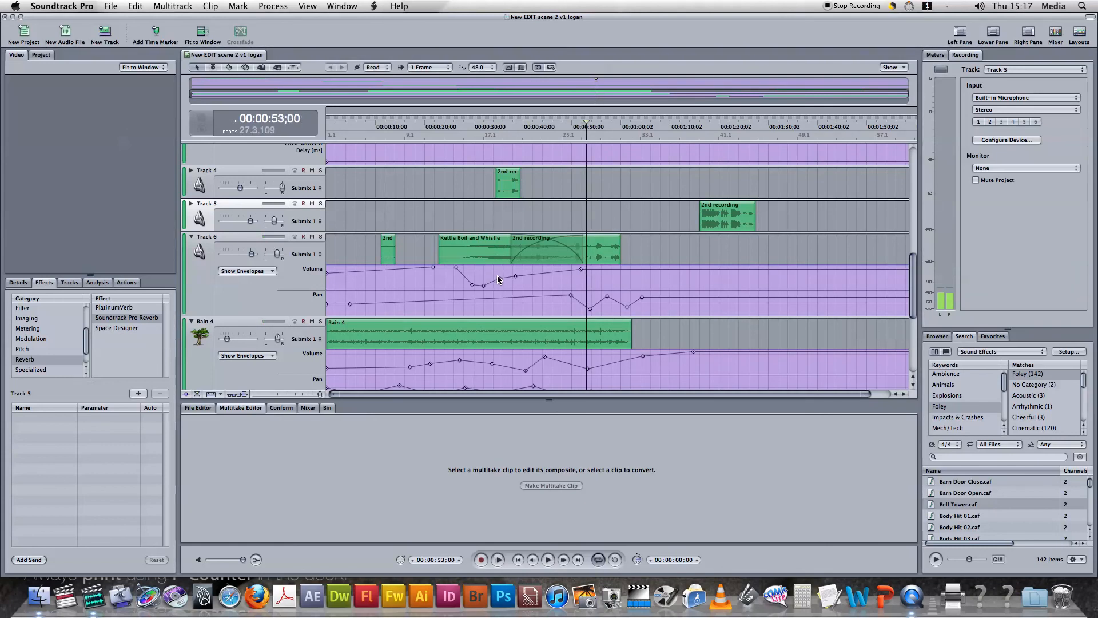
# Check the volume and pan slider values of the Rain 4 track
pyautogui.scroll(-3, 304, 290)
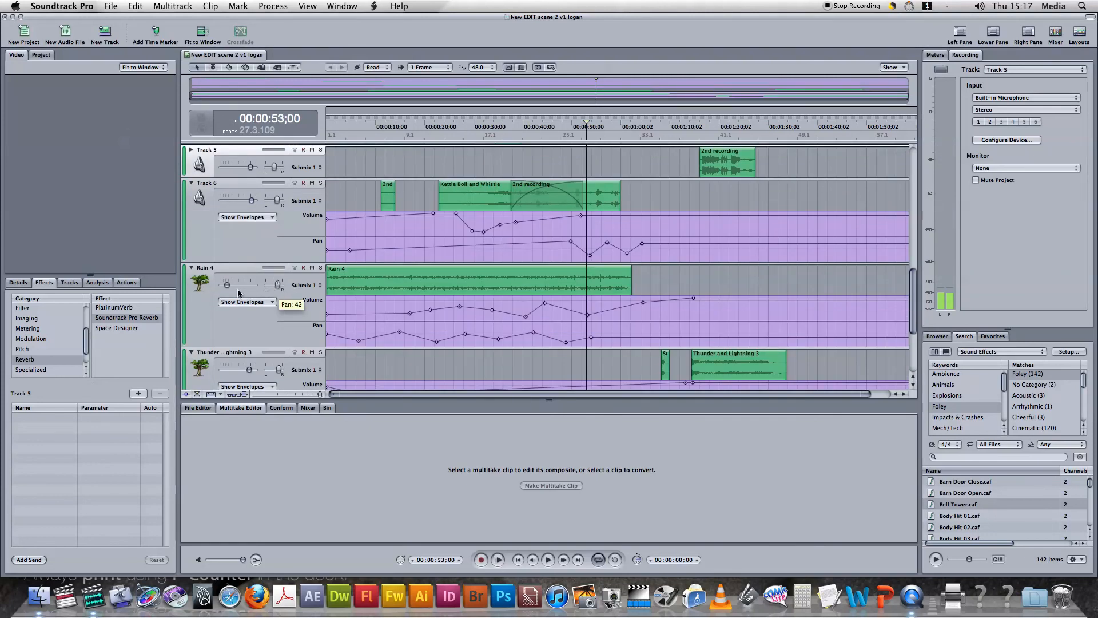
pyautogui.moveTo(225, 284)
pyautogui.moveTo(279, 287)
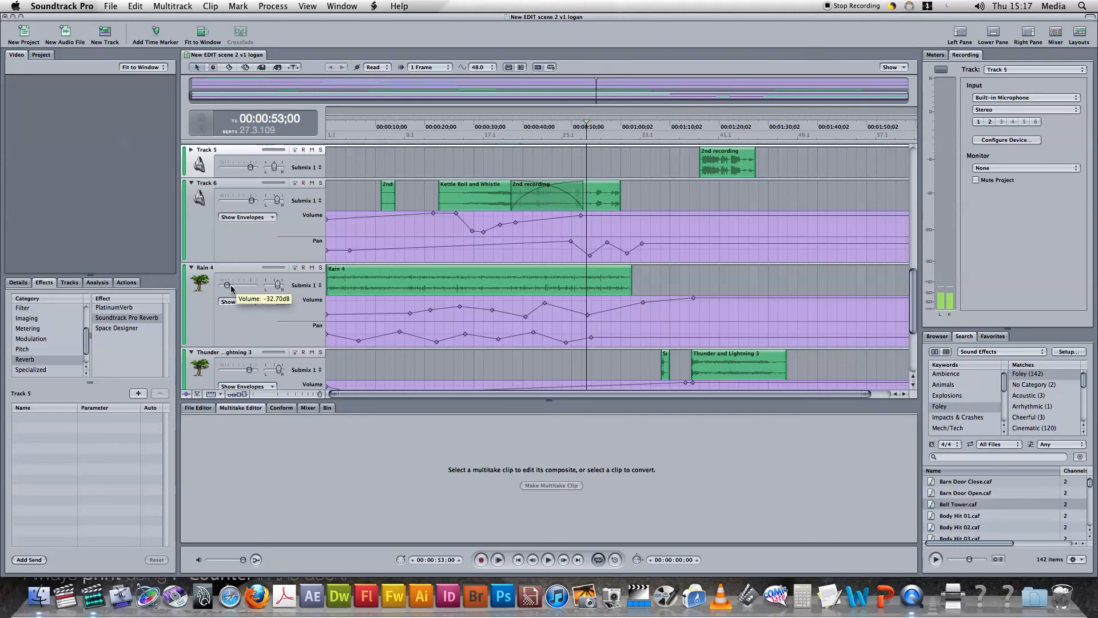
pyautogui.scroll(10, 246, 288)
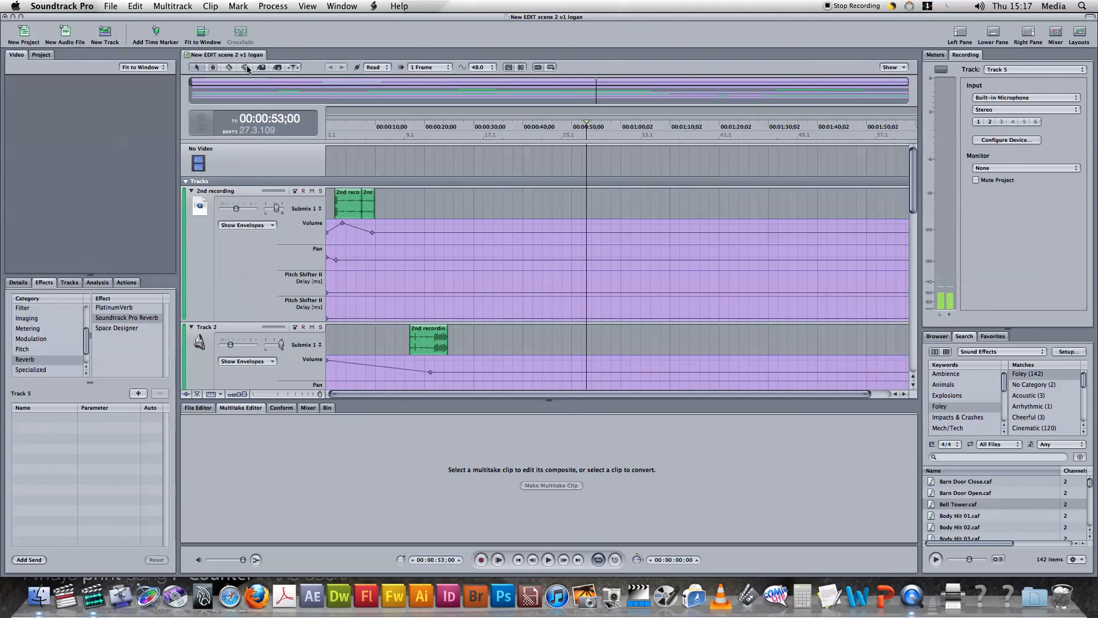
pyautogui.scroll(1, 48, 316)
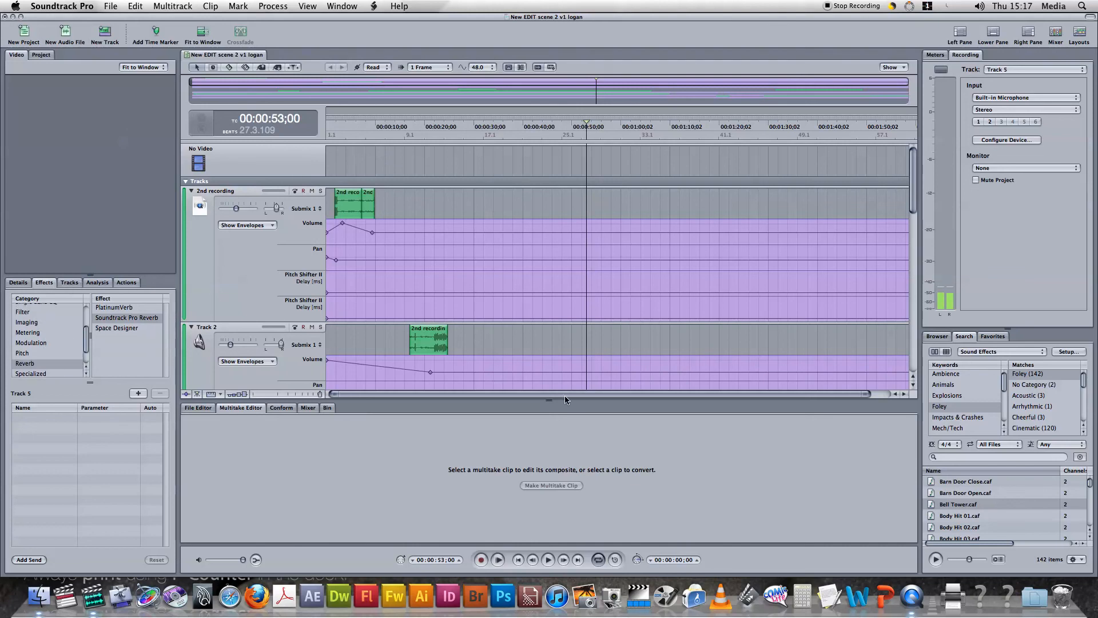
# Browse the Ambience sound effects in the library, looking through the rain files
pyautogui.scroll(-5, 1014, 480)
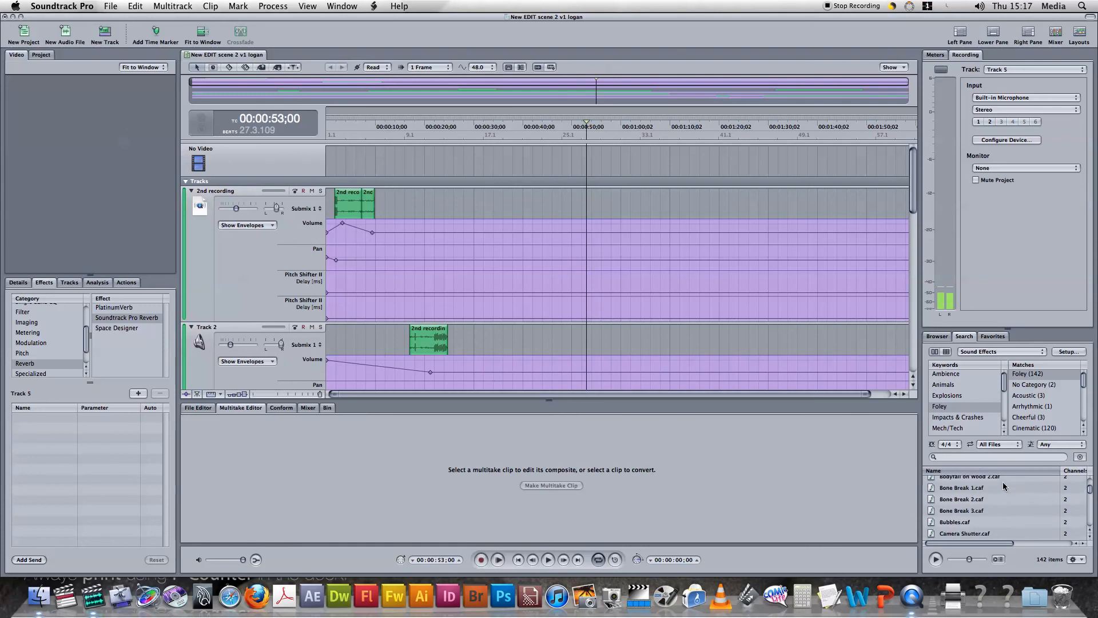
pyautogui.click(954, 377)
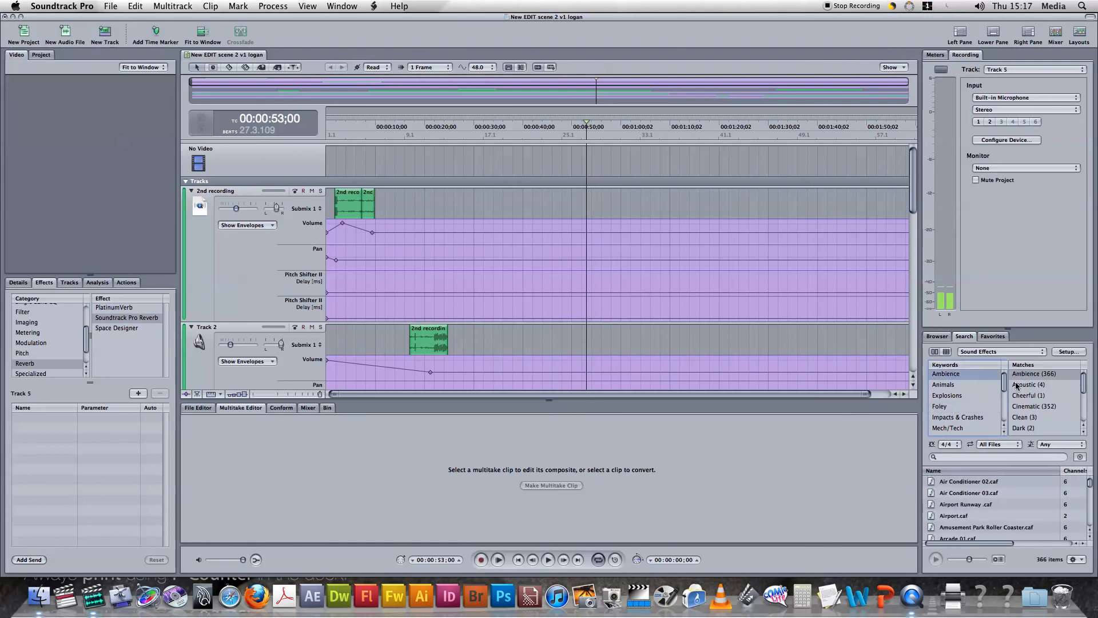
pyautogui.scroll(-10, 986, 498)
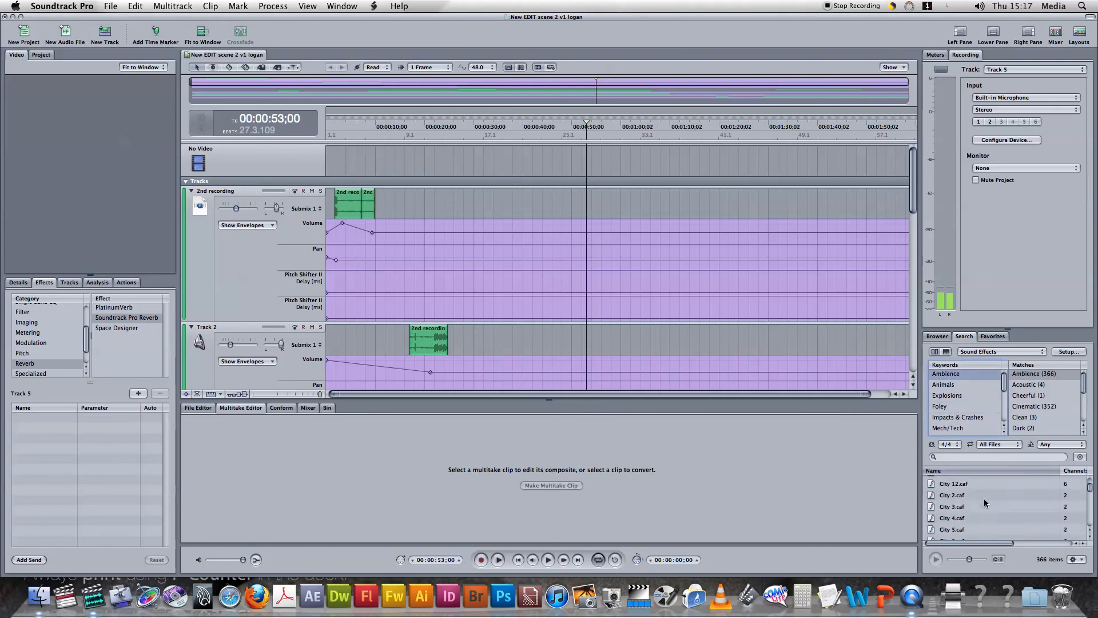
pyautogui.scroll(-15, 985, 501)
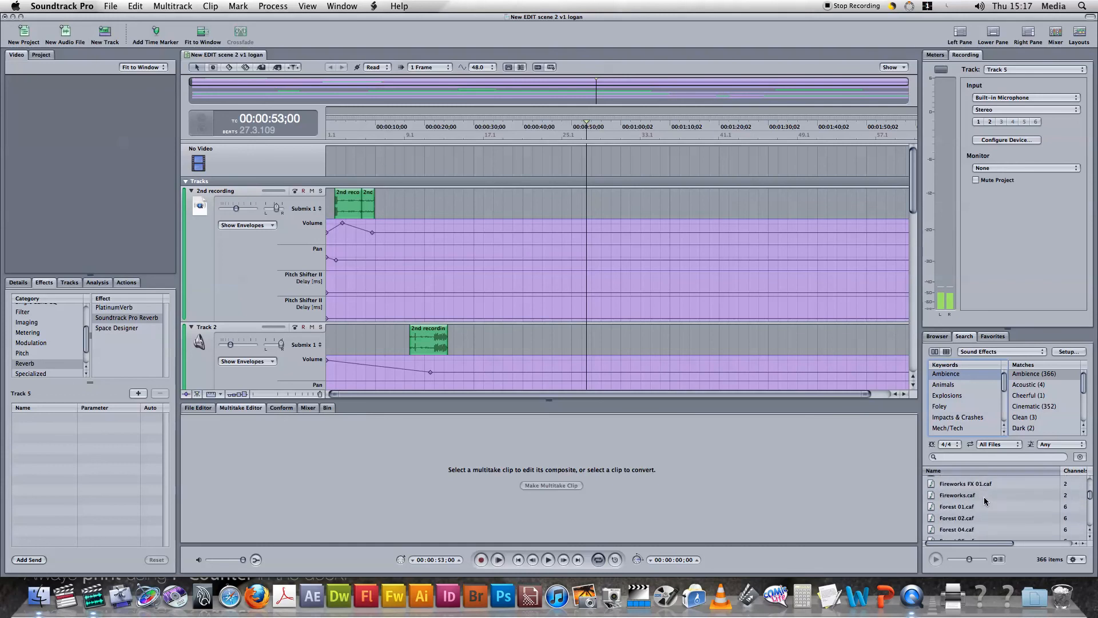
pyautogui.scroll(-15, 984, 501)
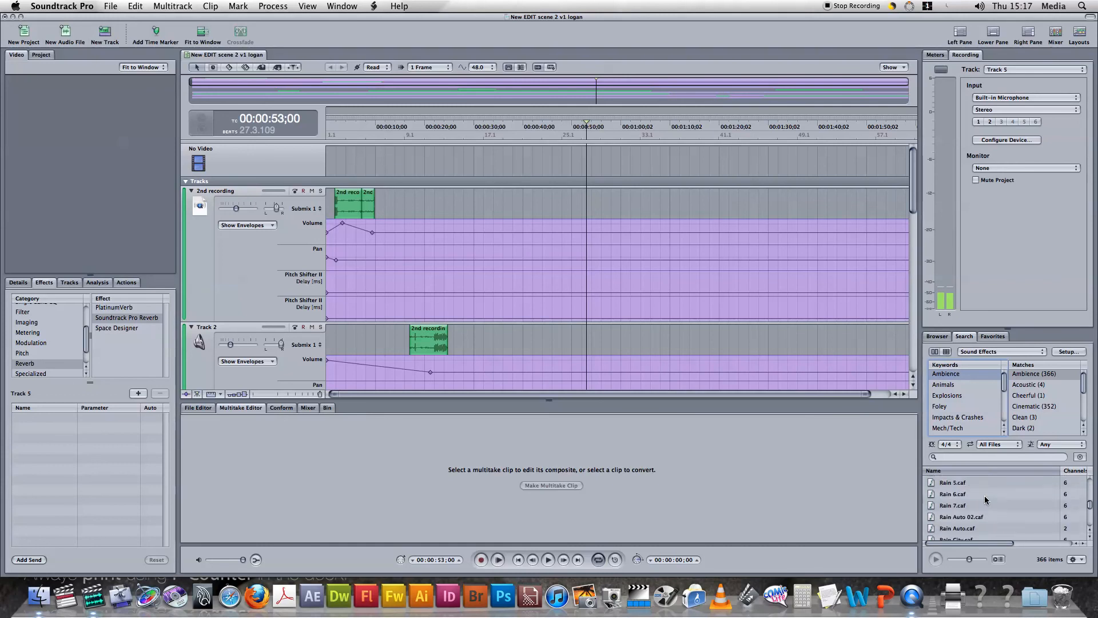
pyautogui.scroll(5, 985, 500)
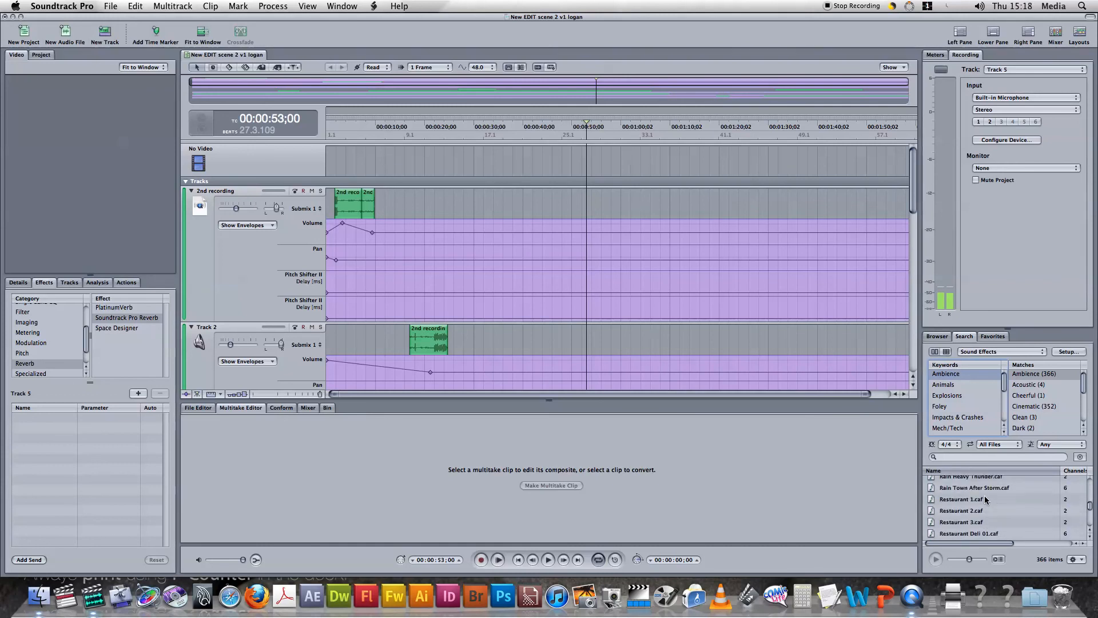
pyautogui.scroll(3, 981, 500)
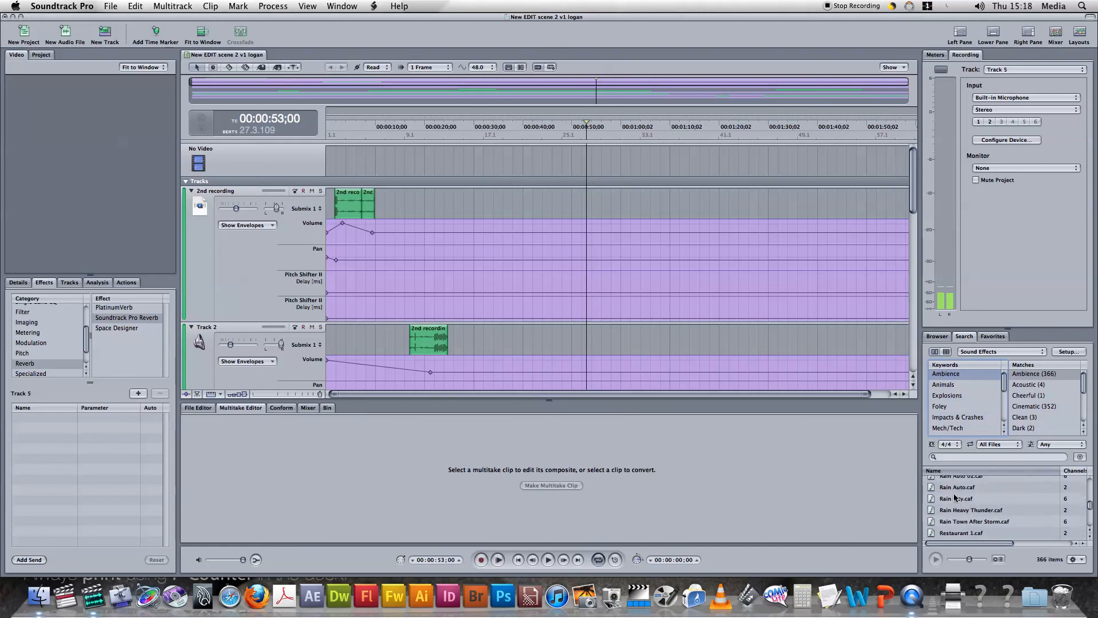
pyautogui.scroll(8, 978, 497)
# Browse the Work/Home sound effects and select Door 04.caf
pyautogui.scroll(-8, 969, 415)
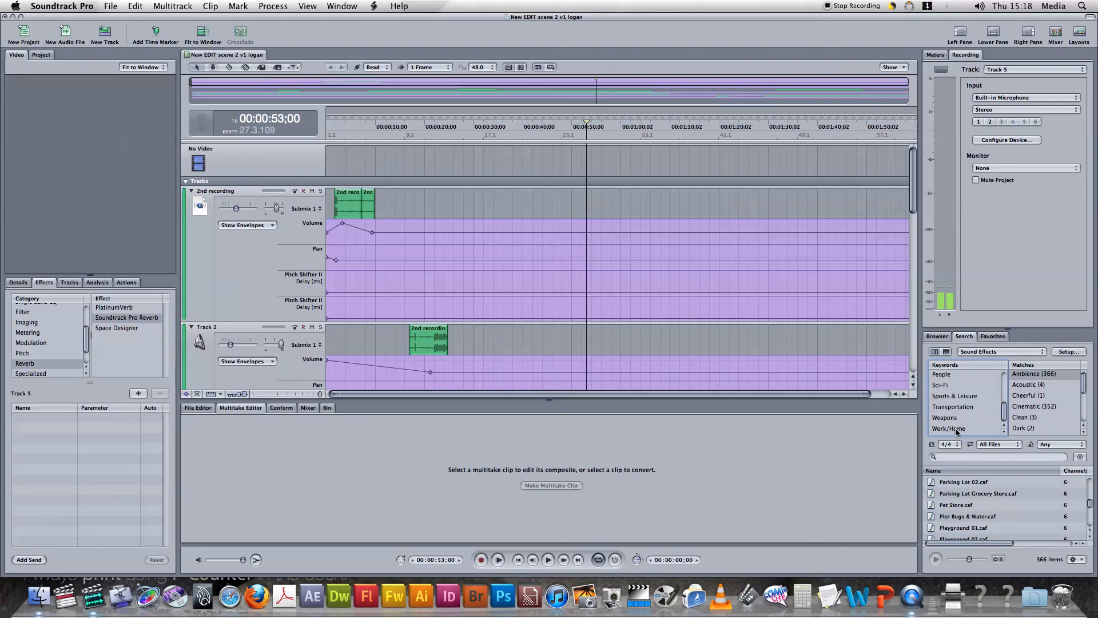
pyautogui.click(956, 429)
pyautogui.scroll(-3, 977, 498)
pyautogui.scroll(-5, 977, 497)
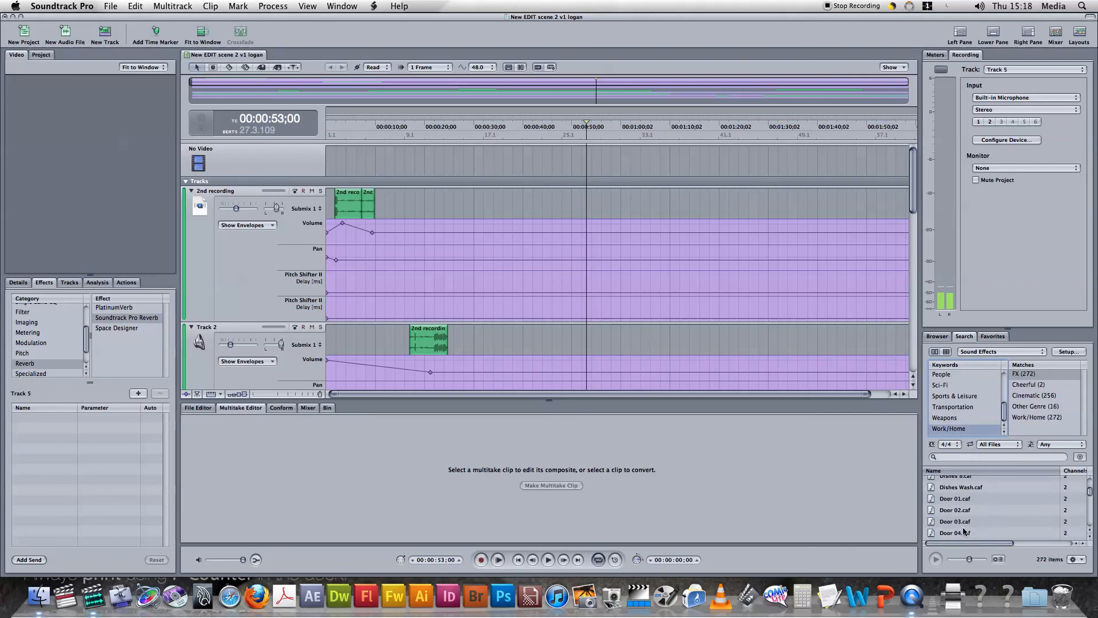
pyautogui.click(970, 533)
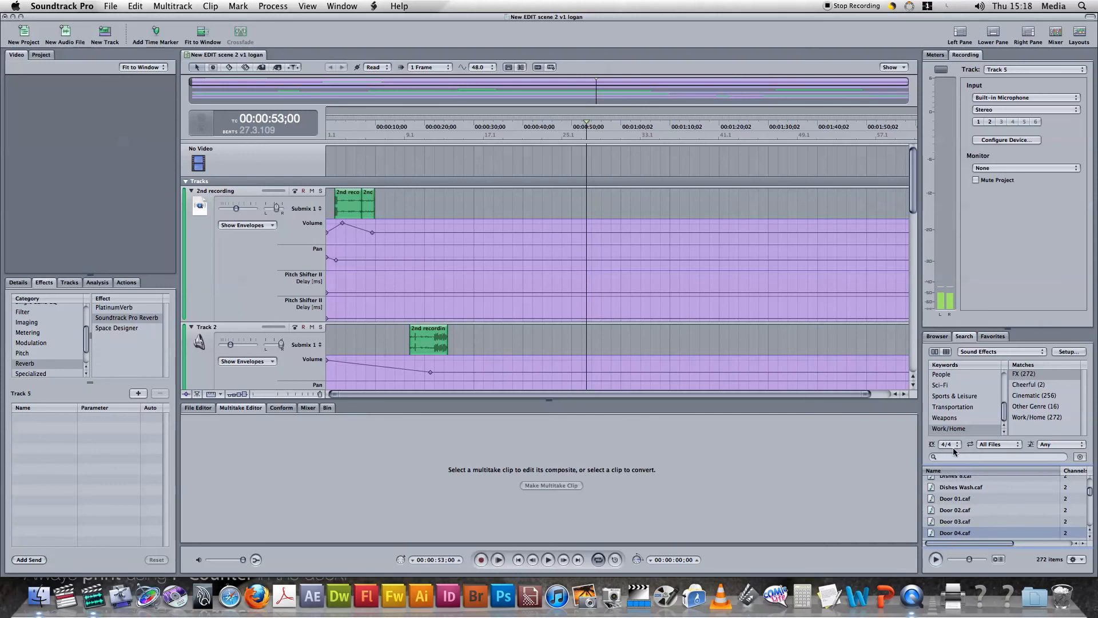
pyautogui.scroll(-1, 881, 353)
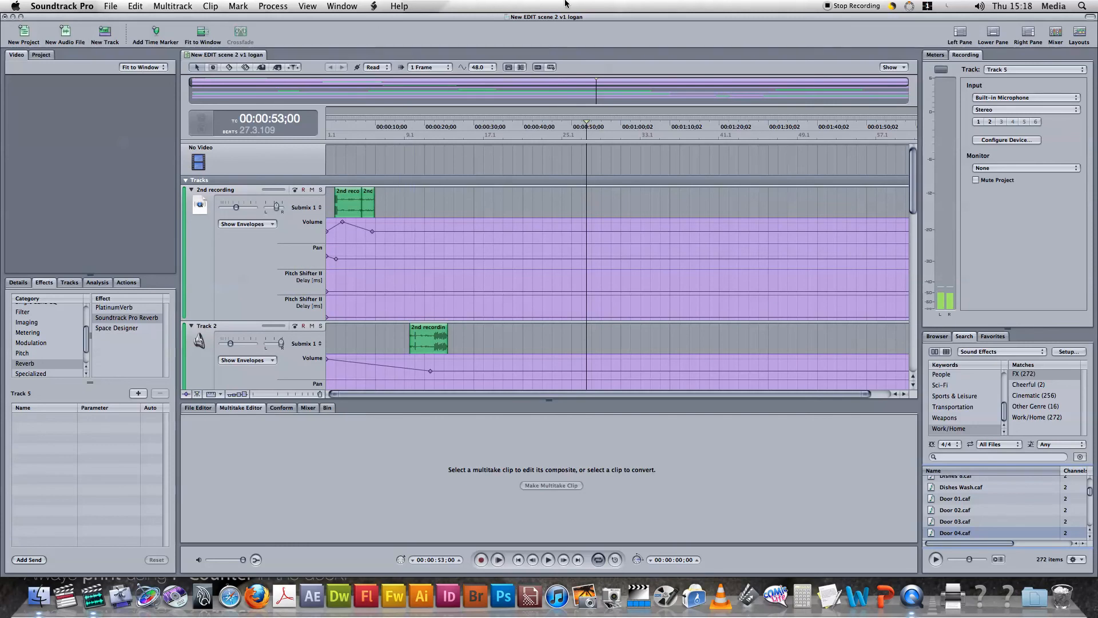